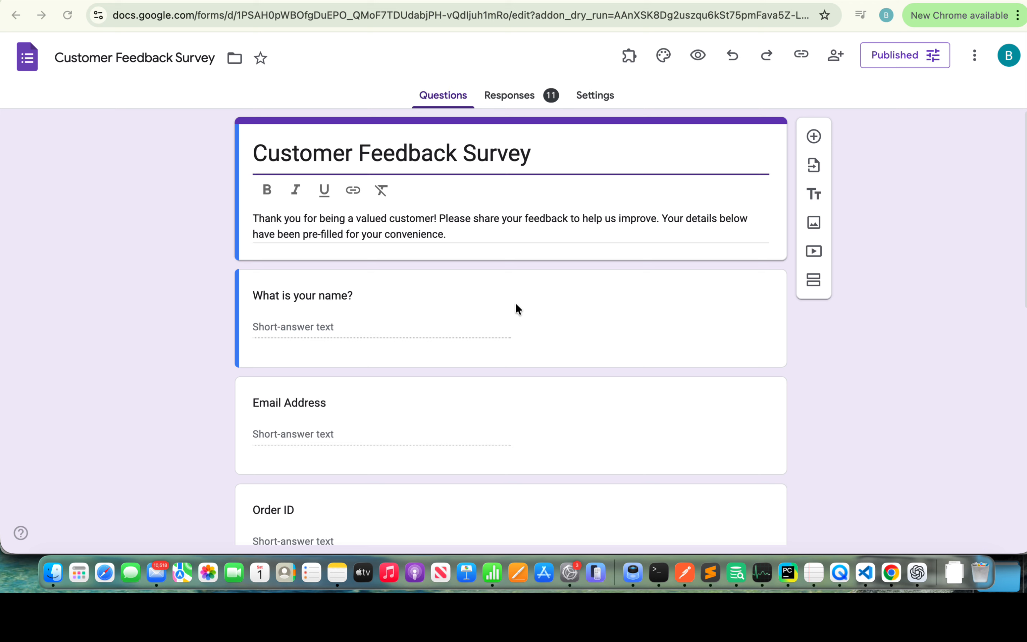
Step: Review the Customer Feedback Survey's questions from the name field through to the recommendation question
{"action": "scroll", "coordinate": [516, 305], "scroll_direction": "down", "scroll_amount": 2}
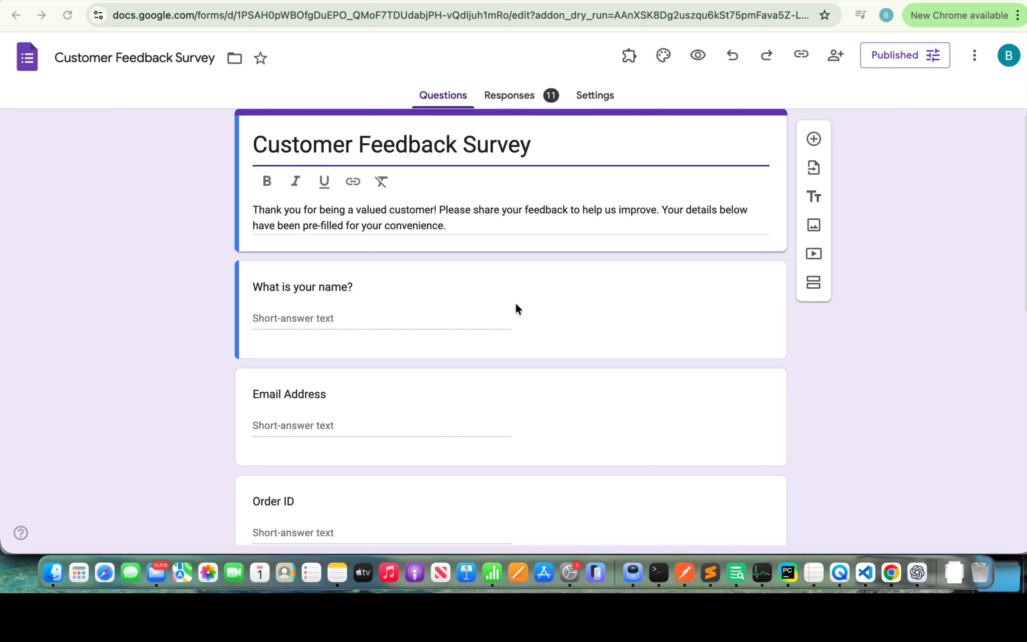
{"action": "scroll", "coordinate": [516, 305], "scroll_direction": "down", "scroll_amount": 3}
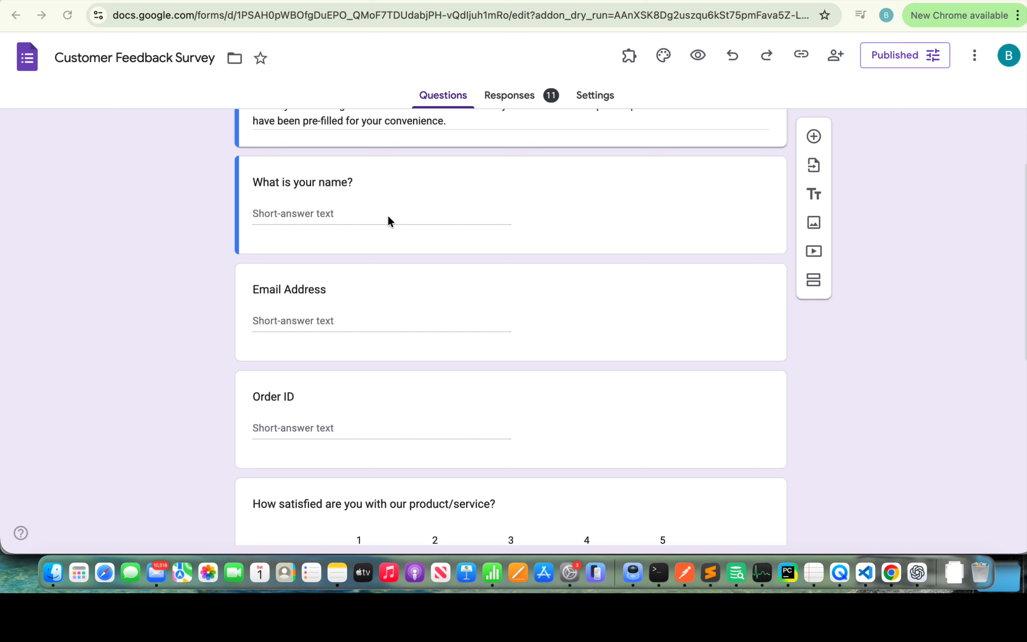
{"action": "scroll", "coordinate": [276, 180], "scroll_direction": "down", "scroll_amount": 2}
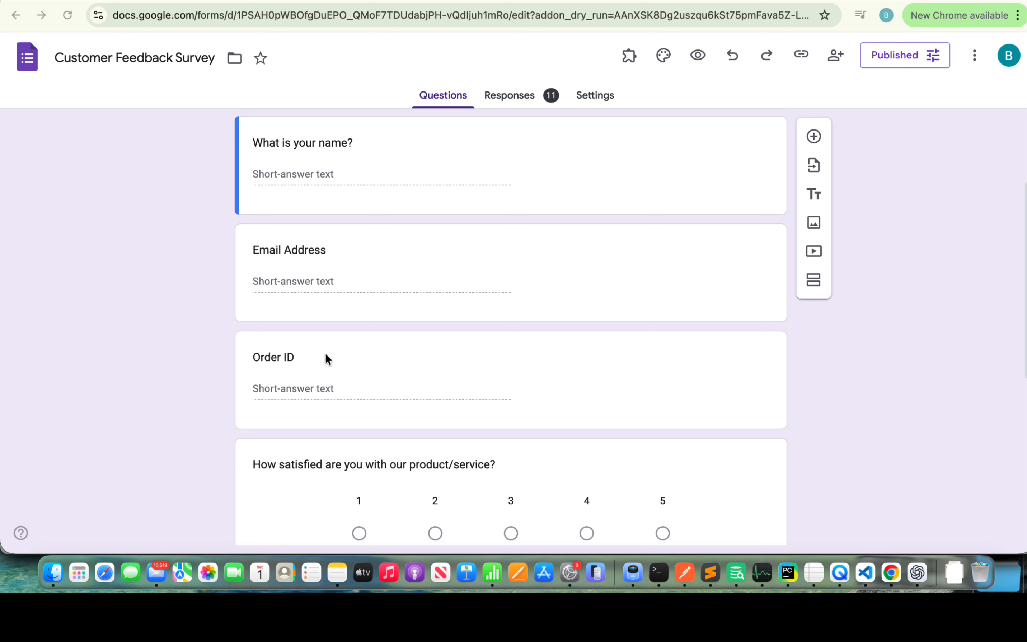
{"action": "scroll", "coordinate": [325, 354], "scroll_direction": "down", "scroll_amount": 2}
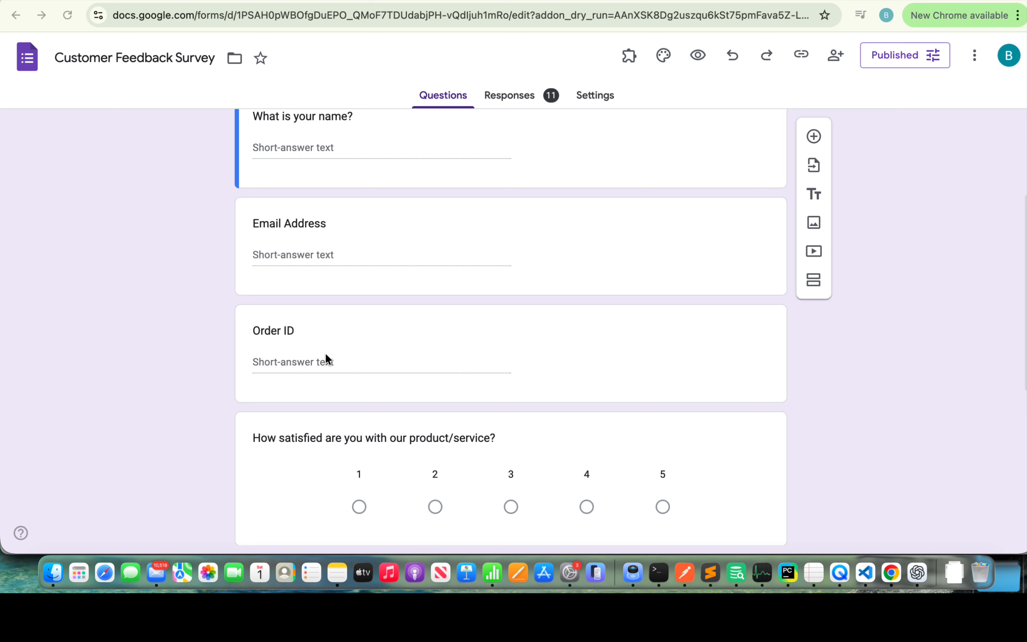
{"action": "scroll", "coordinate": [326, 357], "scroll_direction": "down", "scroll_amount": 3}
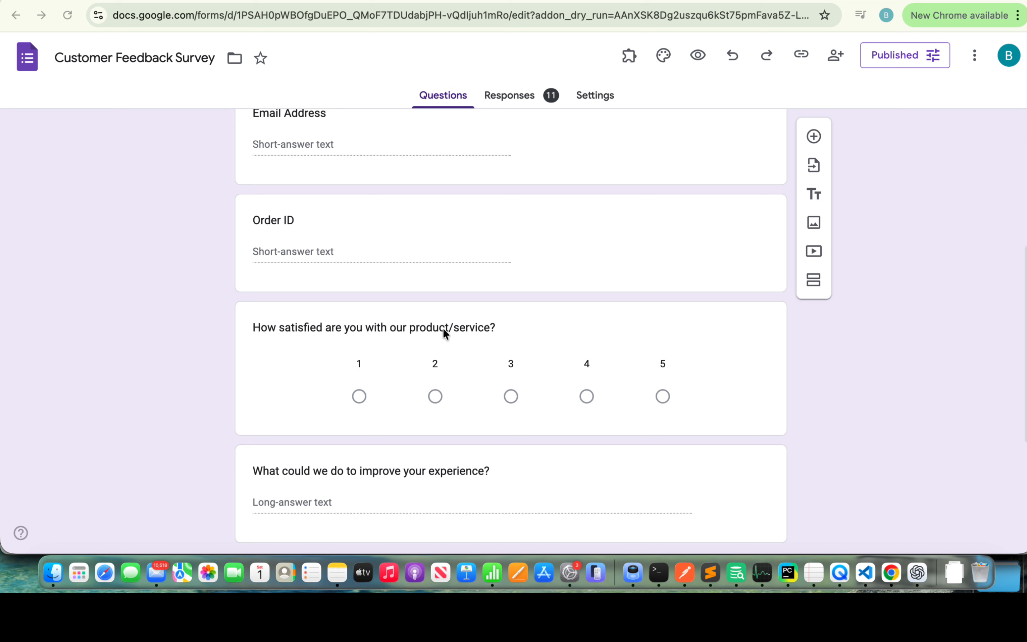
{"action": "scroll", "coordinate": [444, 328], "scroll_direction": "down", "scroll_amount": 3}
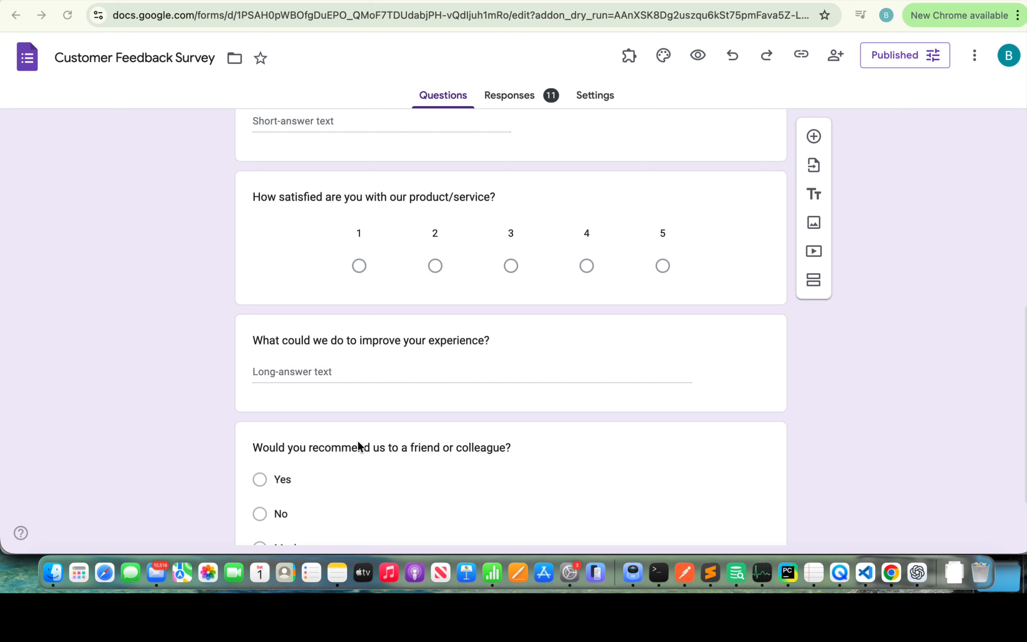
{"action": "scroll", "coordinate": [357, 441], "scroll_direction": "down", "scroll_amount": 2}
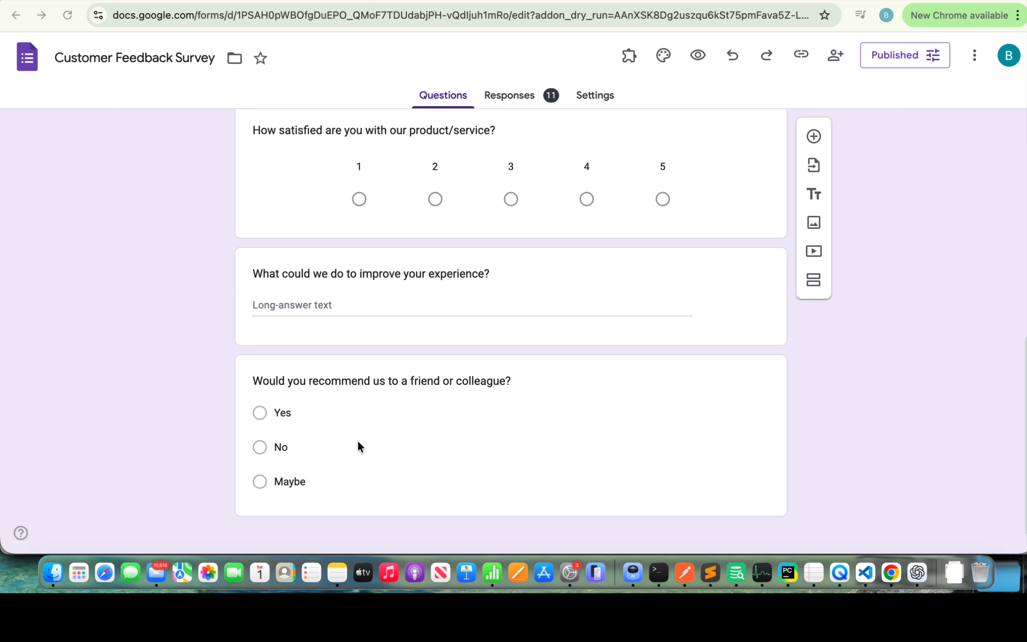
{"action": "scroll", "coordinate": [357, 442], "scroll_direction": "up", "scroll_amount": 10}
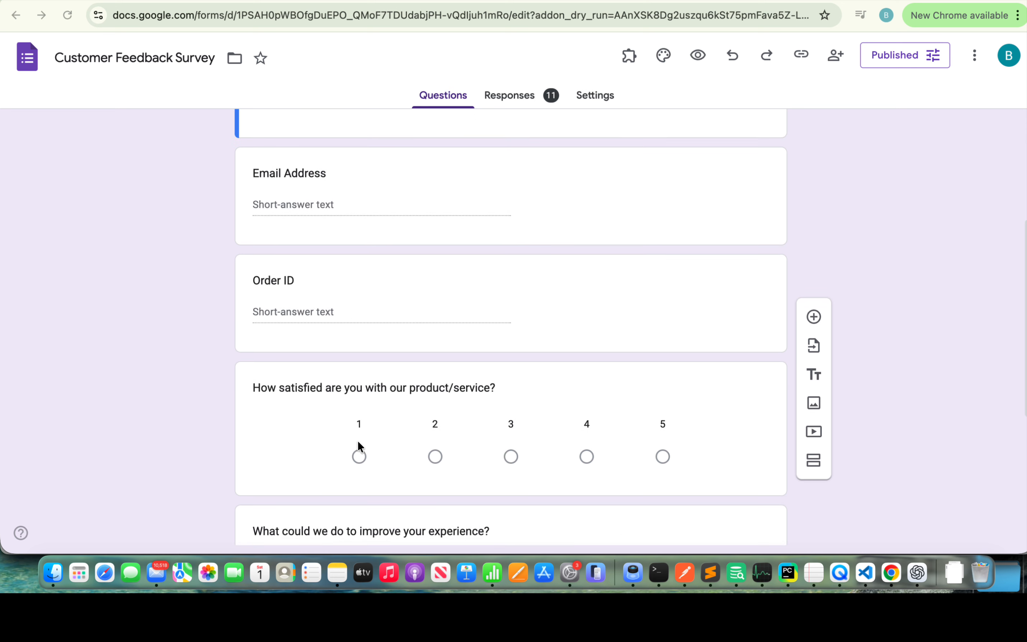
{"action": "scroll", "coordinate": [357, 441], "scroll_direction": "up", "scroll_amount": 1}
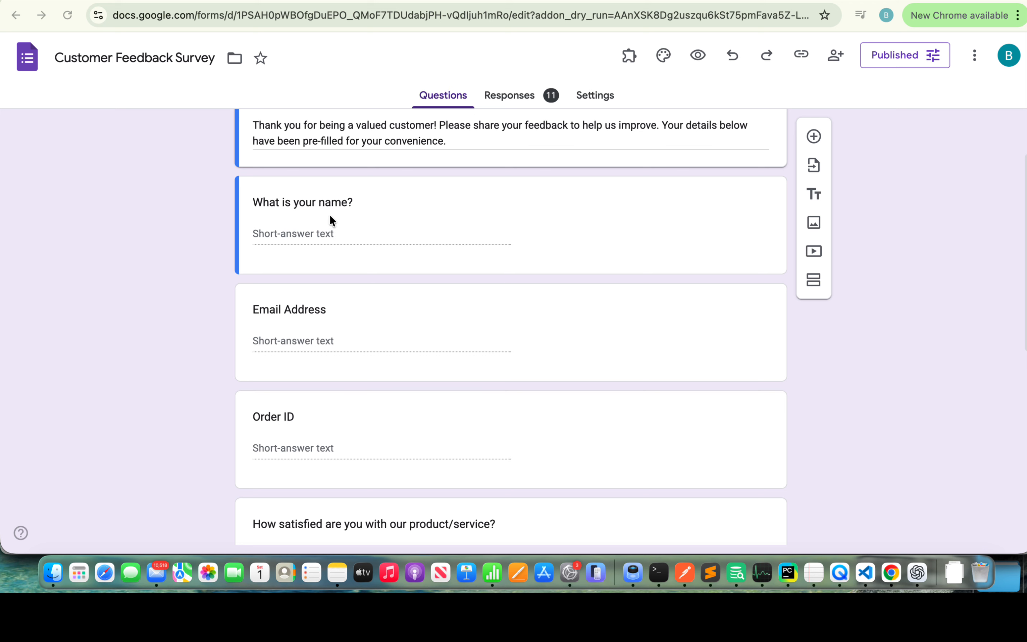
{"action": "scroll", "coordinate": [328, 436], "scroll_direction": "down", "scroll_amount": 6}
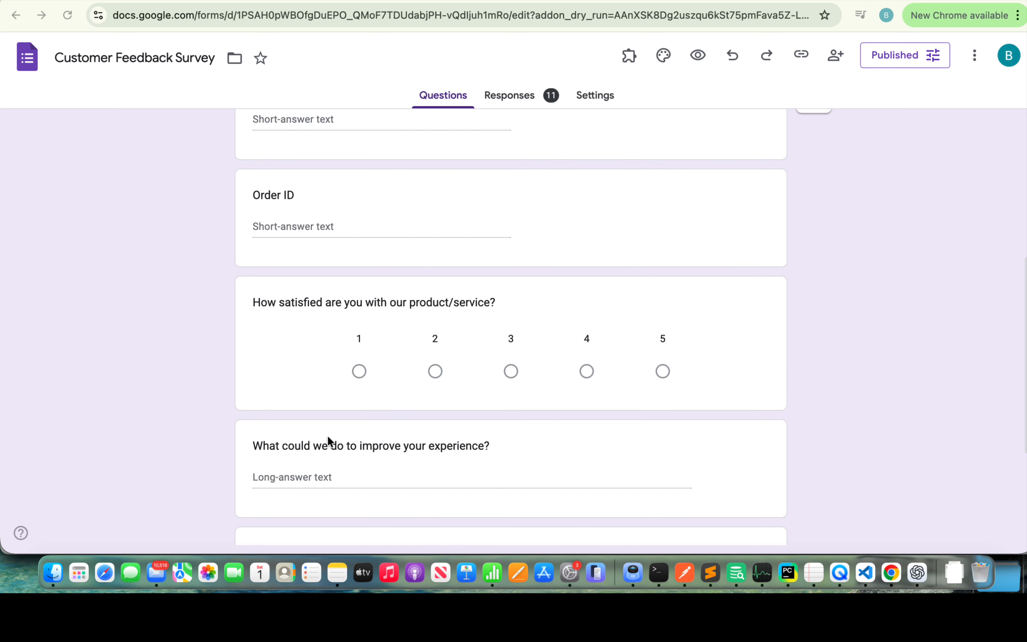
{"action": "scroll", "coordinate": [344, 299], "scroll_direction": "down", "scroll_amount": 1}
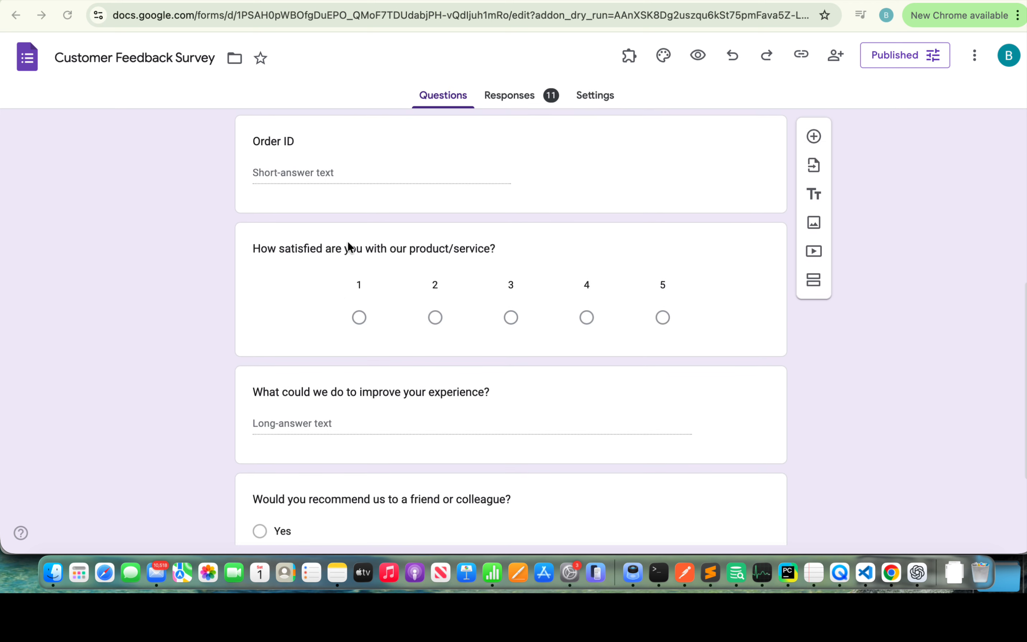
{"action": "scroll", "coordinate": [321, 405], "scroll_direction": "down", "scroll_amount": 1}
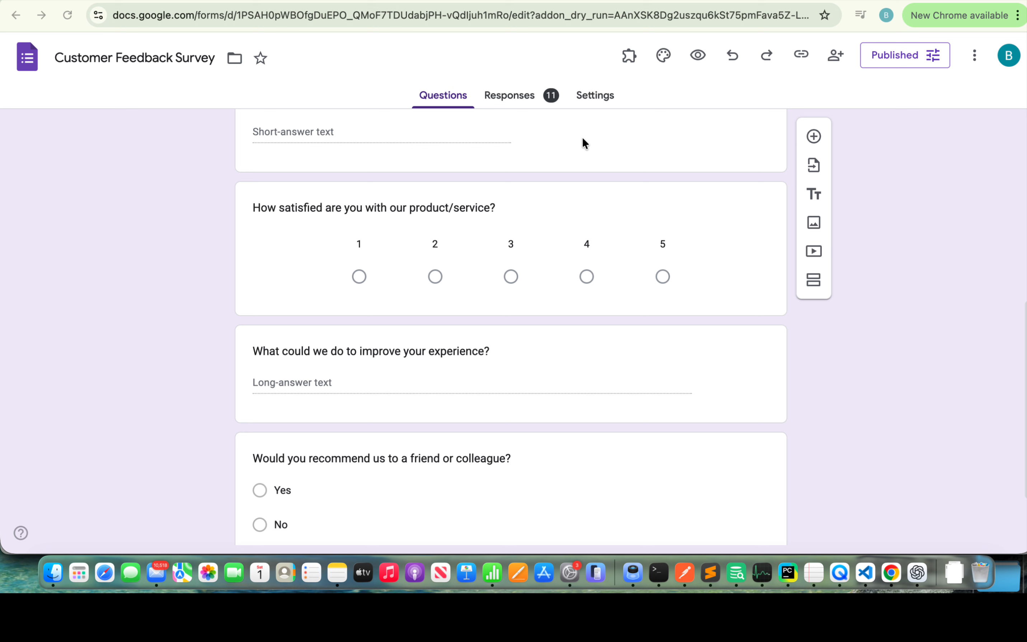
Step: Launch Generate Pre-Filled Links from the Form Prefiller add-on
{"action": "left_click", "coordinate": [628, 56]}
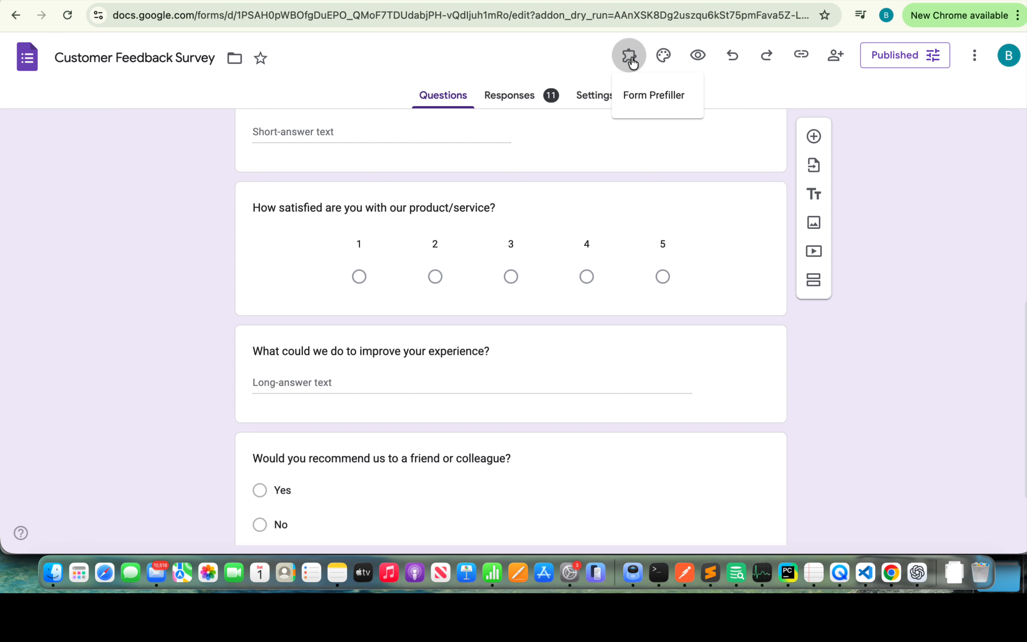
{"action": "left_click", "coordinate": [634, 95]}
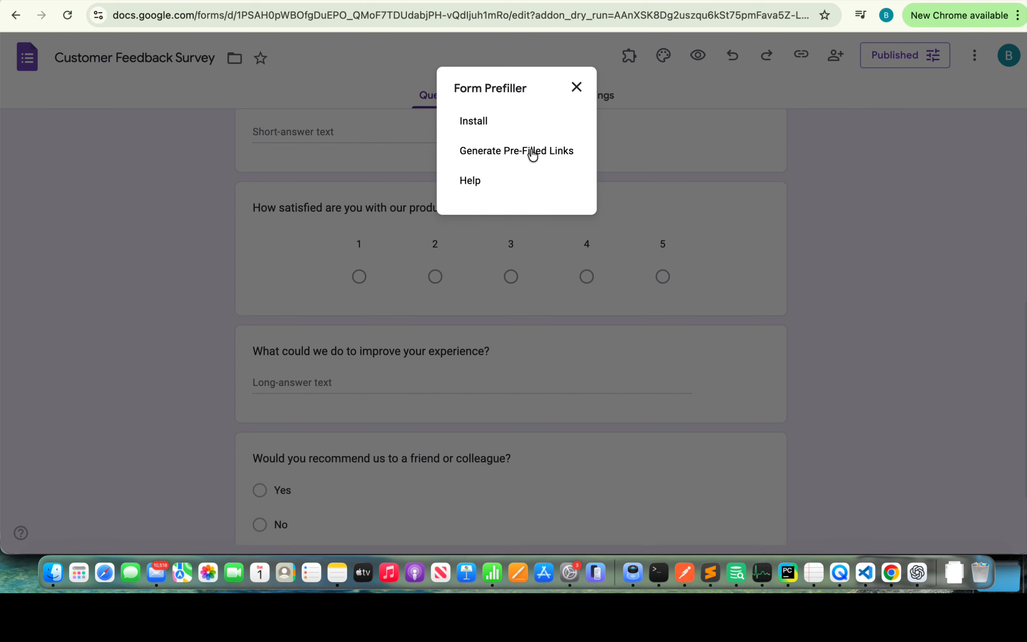
{"action": "left_click", "coordinate": [533, 154]}
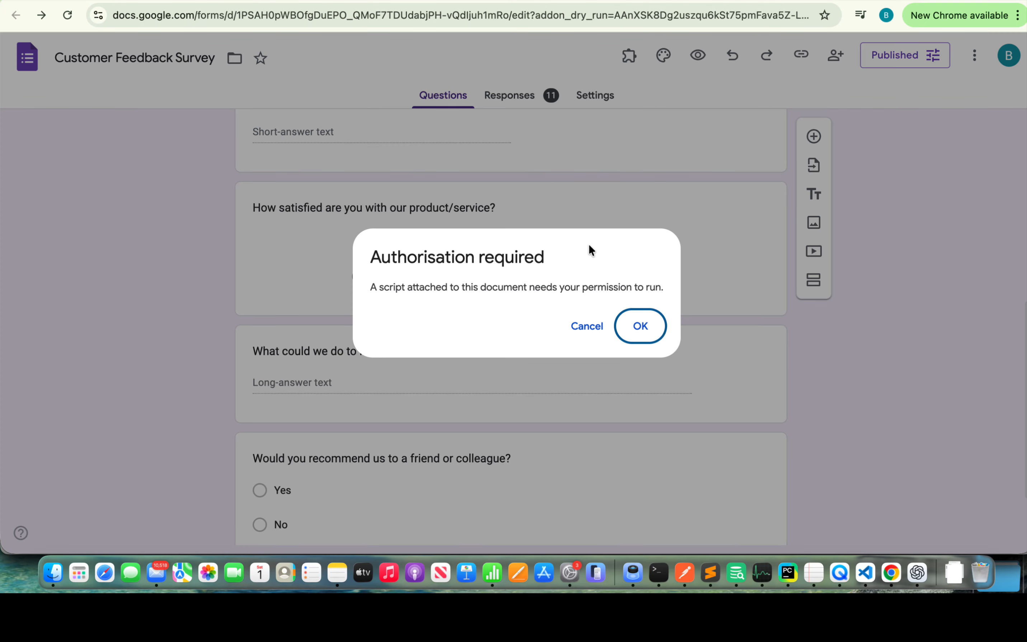
Step: Authorise Form Prefiller with the listed Google account and grant it all requested permissions
{"action": "left_click", "coordinate": [634, 327]}
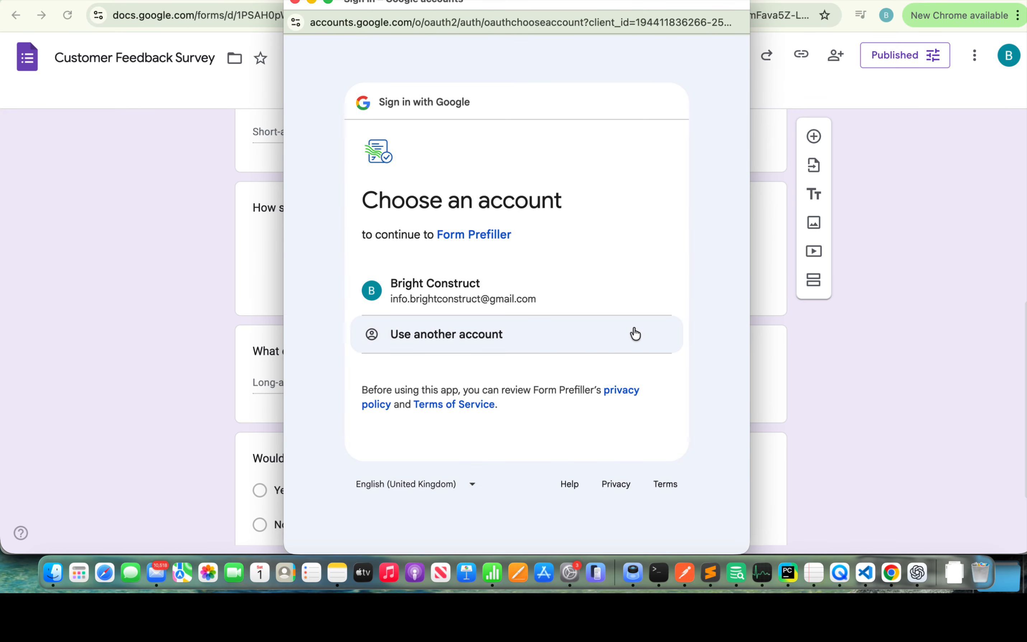
{"action": "left_click", "coordinate": [563, 289]}
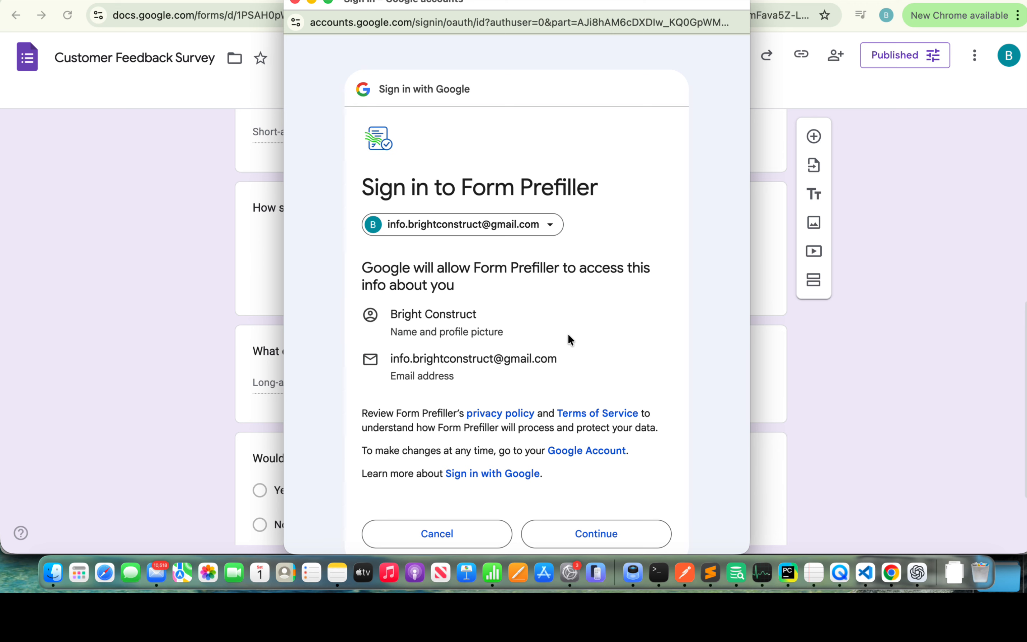
{"action": "scroll", "coordinate": [568, 333], "scroll_direction": "down", "scroll_amount": 4}
{"action": "left_click", "coordinate": [582, 434]}
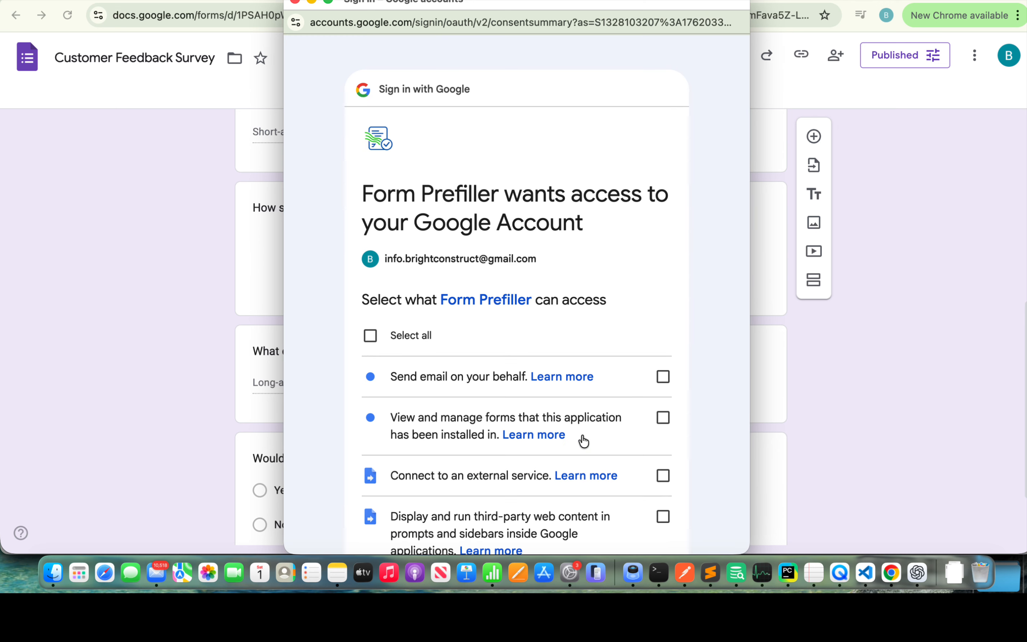
{"action": "left_click", "coordinate": [370, 336]}
{"action": "scroll", "coordinate": [401, 340], "scroll_direction": "down", "scroll_amount": 5}
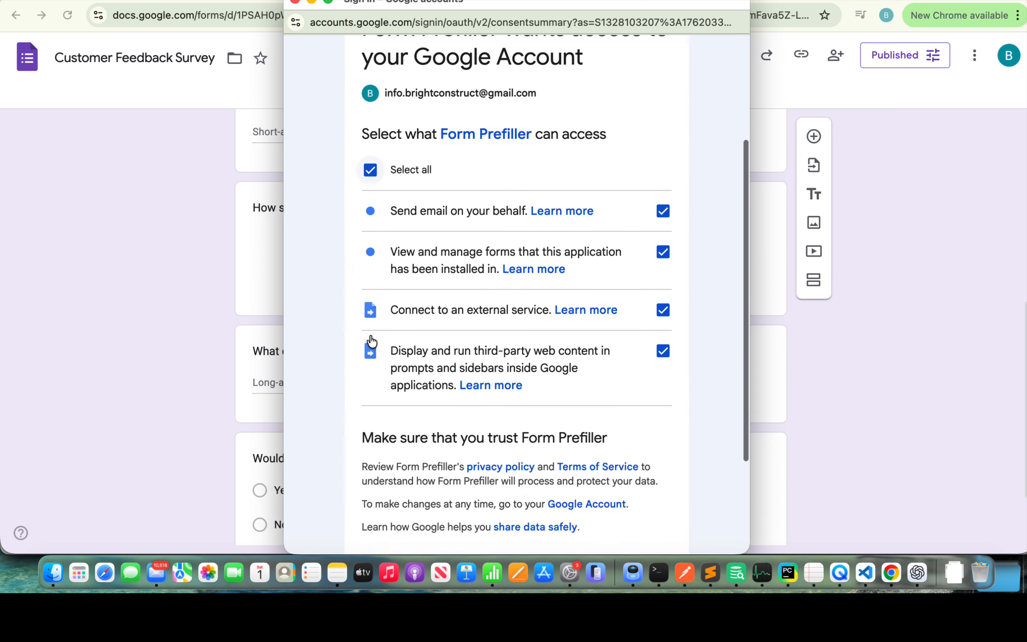
{"action": "left_click", "coordinate": [600, 513]}
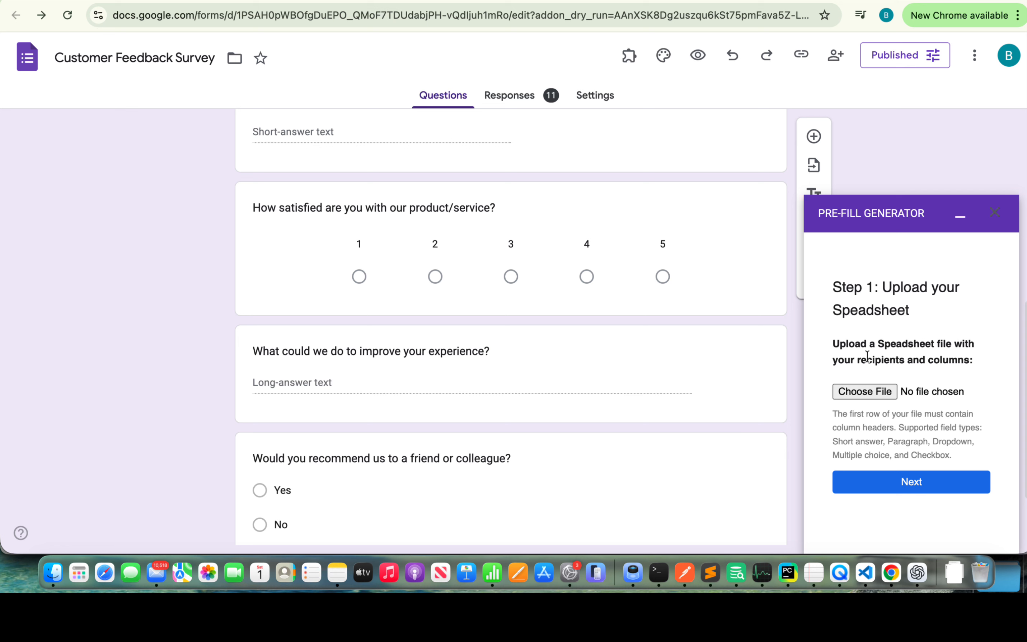
Step: Choose the Customer Feedback CSV from the Sample Csv folder as the recipient spreadsheet for the pre-fill generator
{"action": "scroll", "coordinate": [671, 292], "scroll_direction": "up", "scroll_amount": 5}
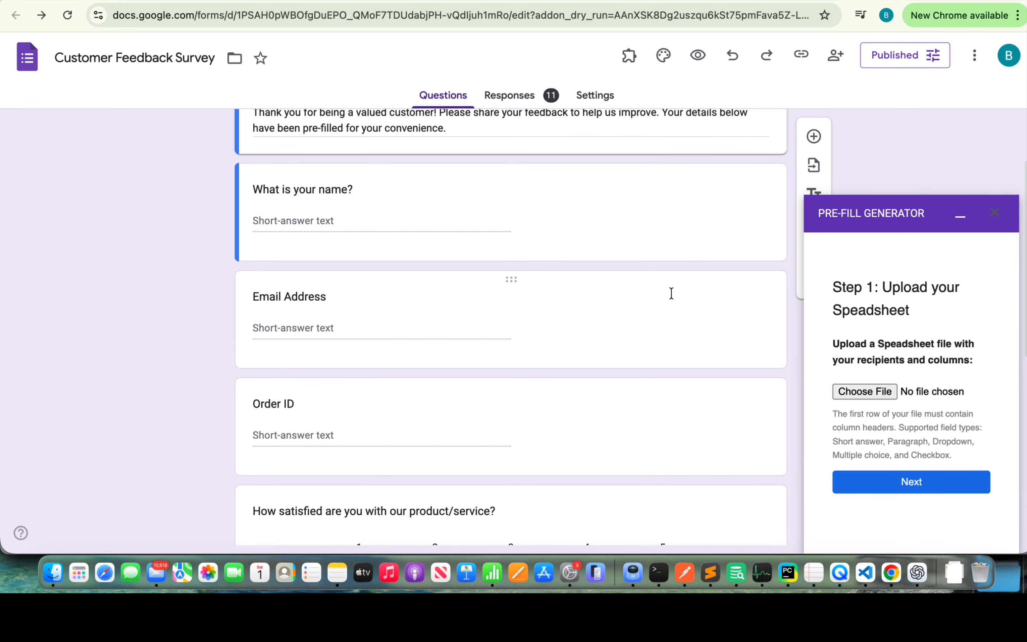
{"action": "left_click", "coordinate": [864, 392]}
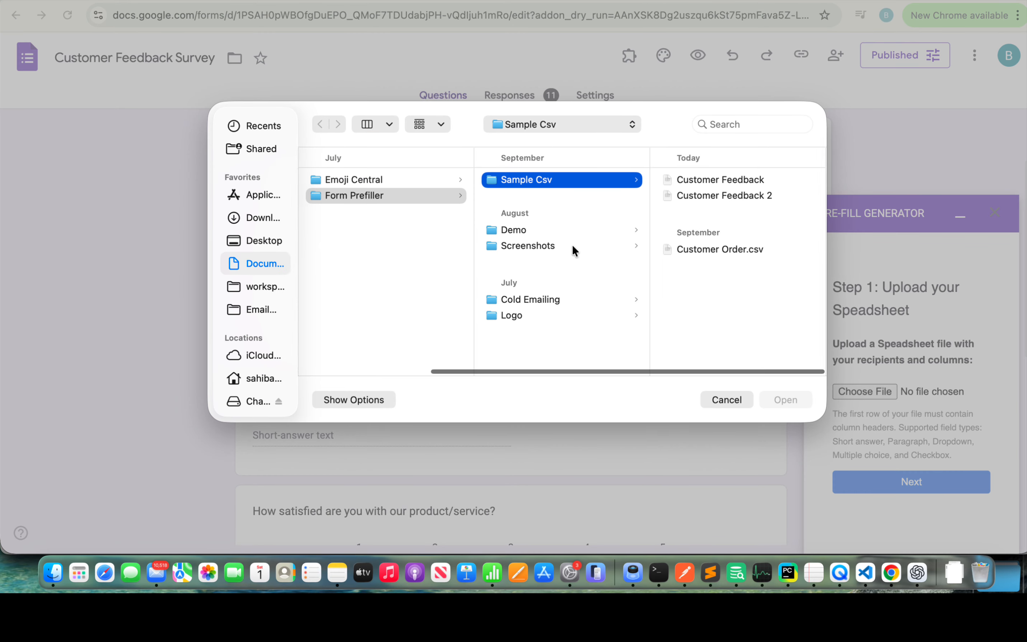
{"action": "left_click", "coordinate": [717, 179]}
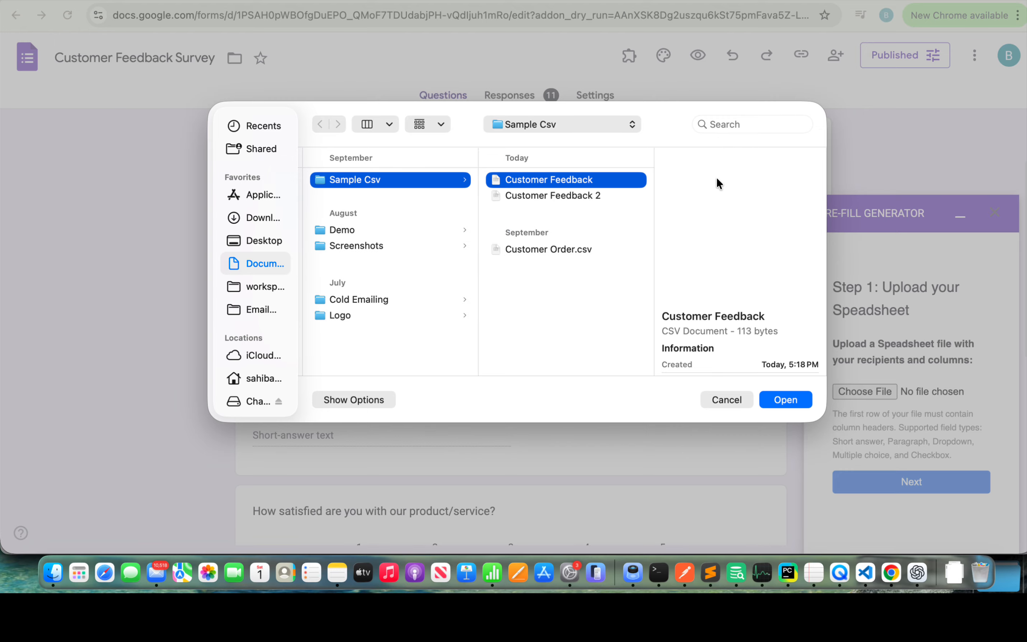
{"action": "left_click", "coordinate": [775, 403]}
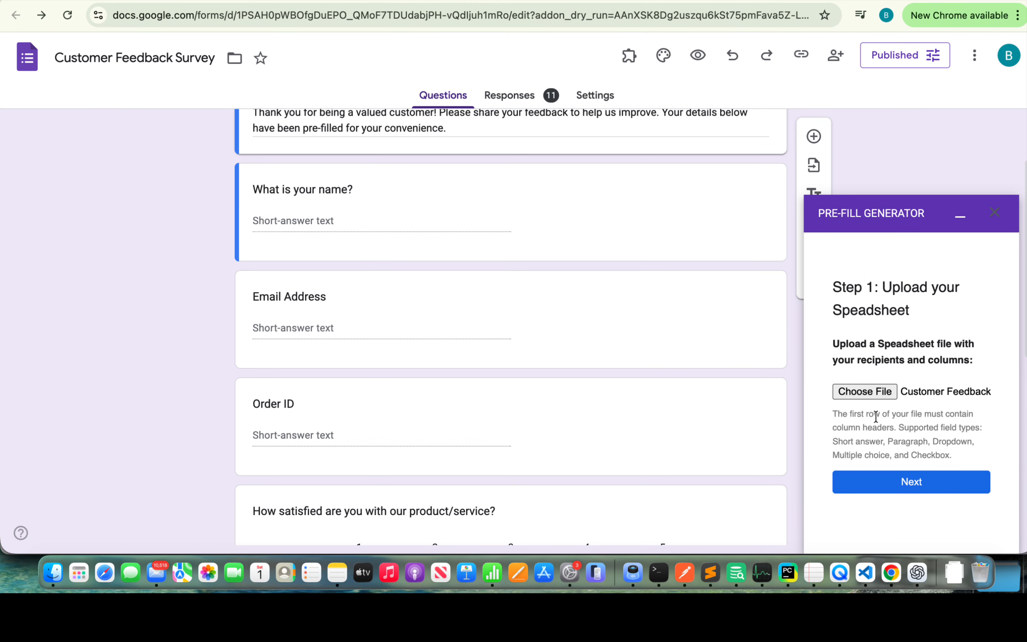
Step: Open the Customer Feedback CSV from Finder in Numbers and examine its column headers and customer rows
{"action": "left_click", "coordinate": [47, 577]}
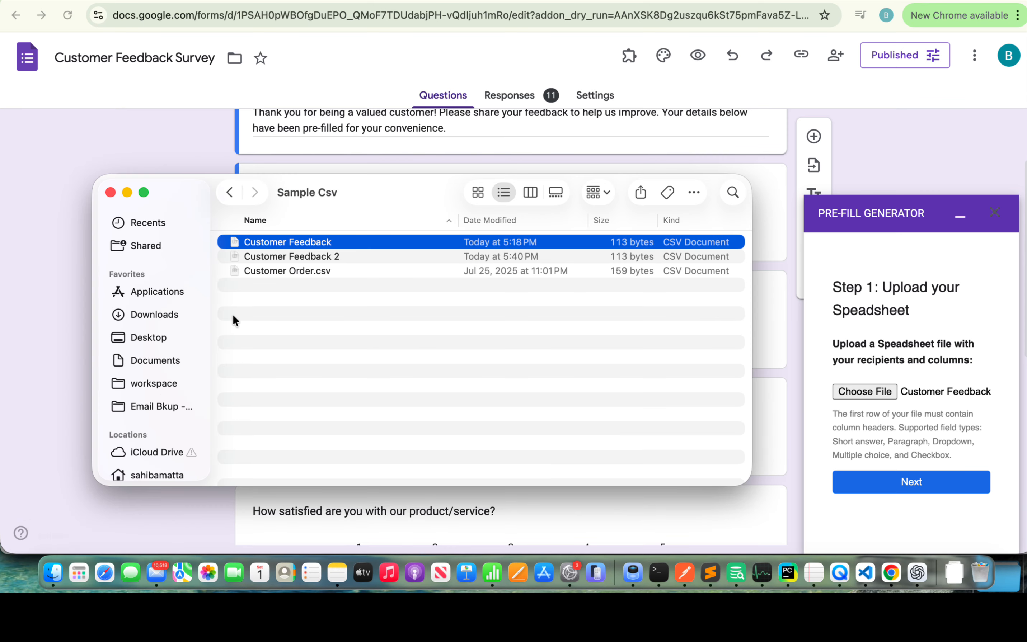
{"action": "double_click", "coordinate": [312, 243]}
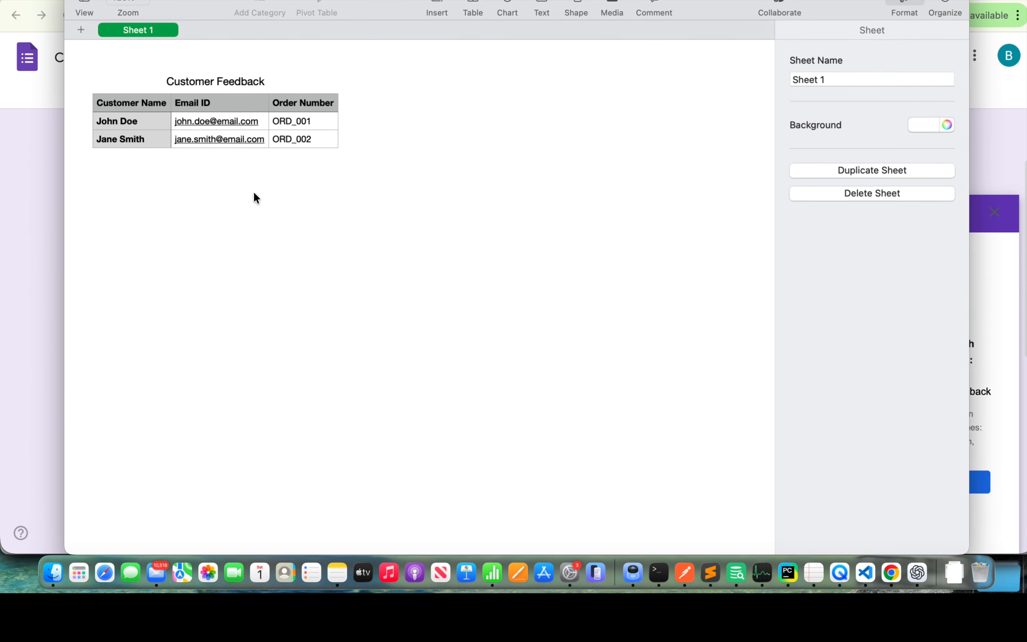
{"action": "left_click", "coordinate": [208, 136]}
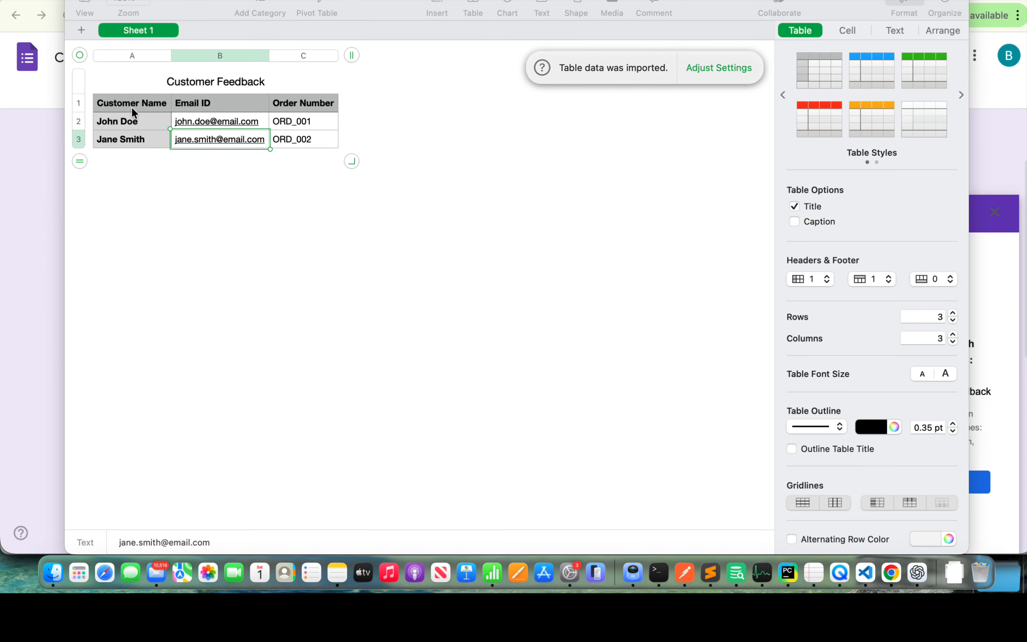
{"action": "left_click", "coordinate": [209, 102]}
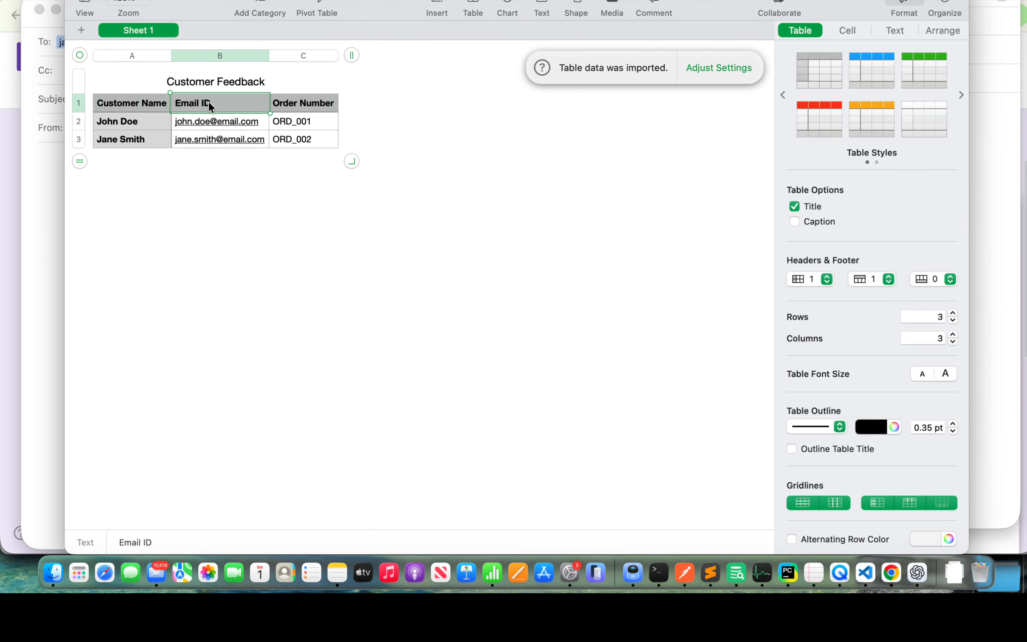
{"action": "left_click", "coordinate": [299, 104]}
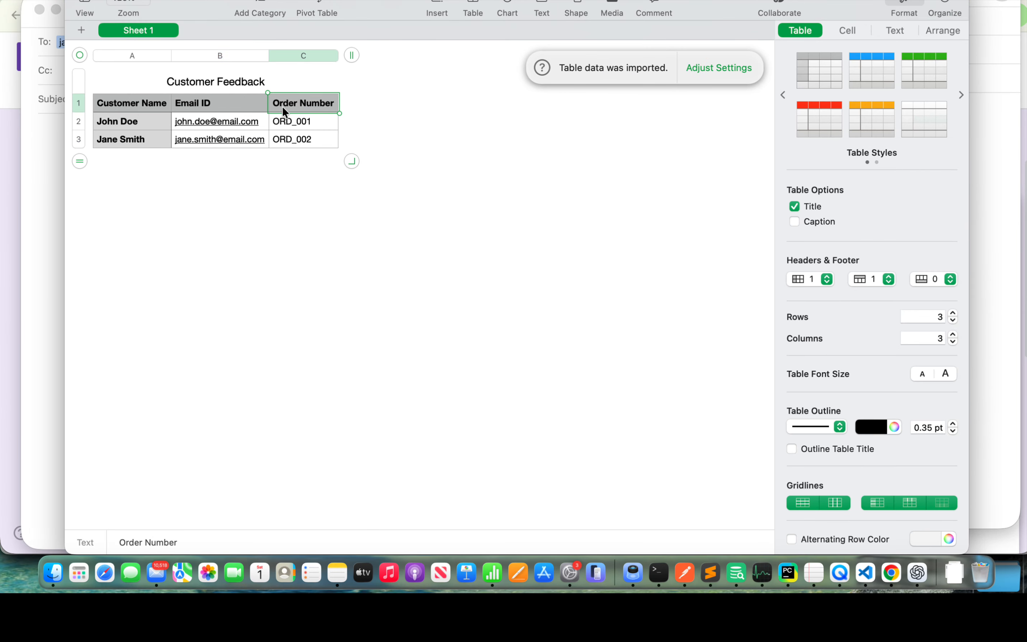
{"action": "left_click", "coordinate": [133, 121]}
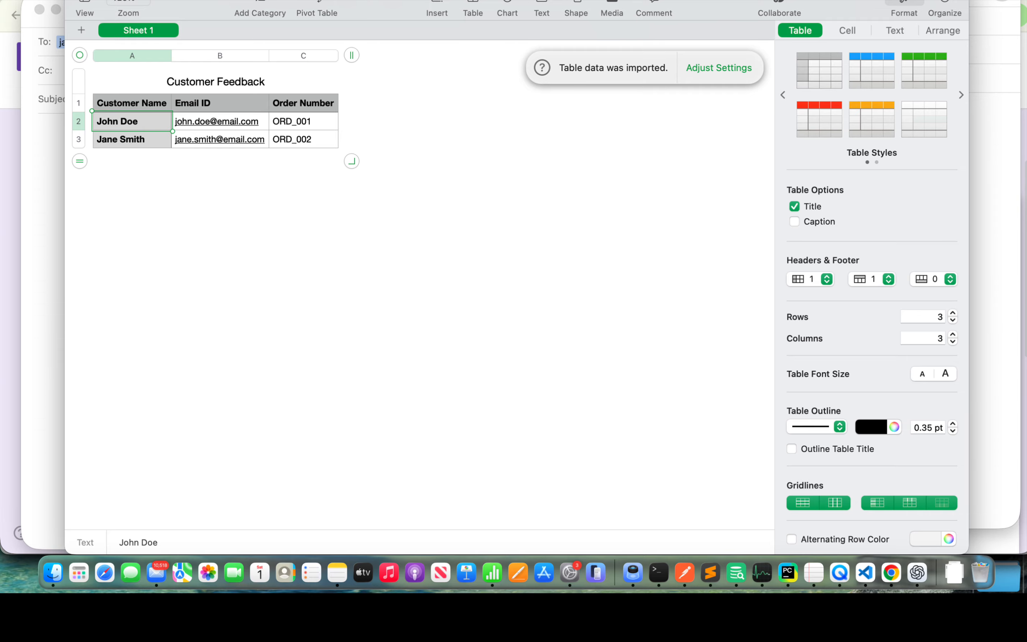
Step: Put away the spreadsheet and the stray e-mail draft, and return to the survey form in Chrome
{"action": "key", "text": "super+h"}
{"action": "left_click", "coordinate": [39, 10]}
{"action": "left_click", "coordinate": [293, 307]}
{"action": "left_click", "coordinate": [304, 505]}
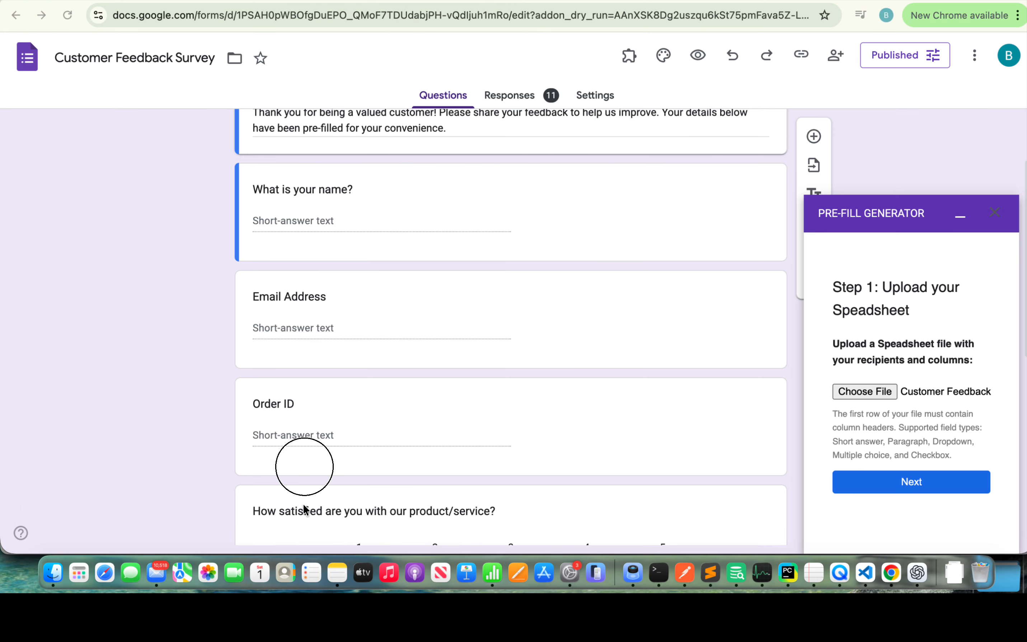
Step: Continue with the chosen Customer Feedback CSV to the field-matching step and review the form fields listed there
{"action": "left_click", "coordinate": [939, 485]}
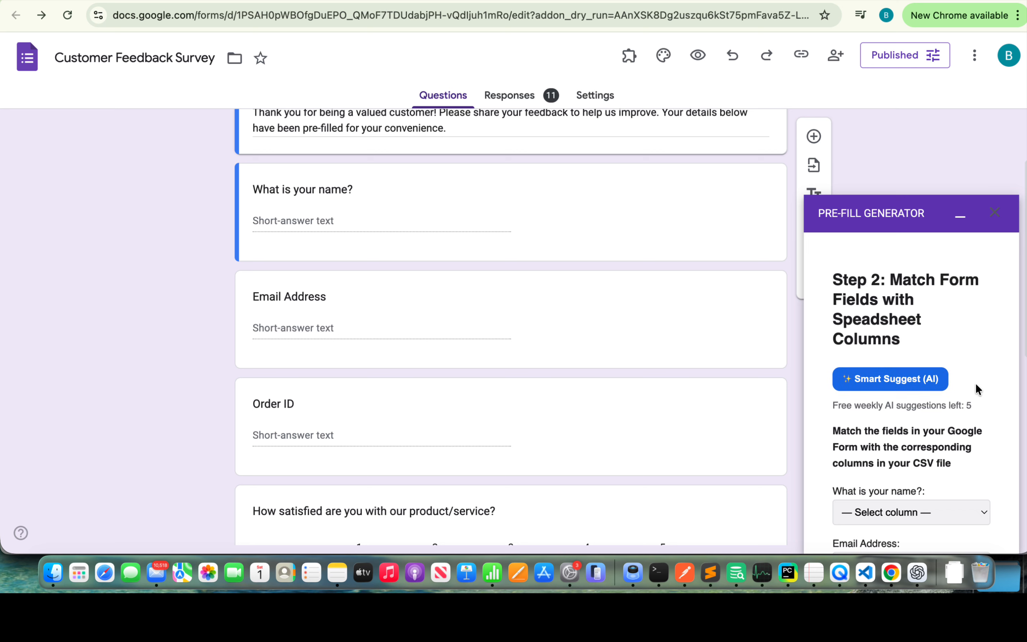
{"action": "scroll", "coordinate": [975, 389], "scroll_direction": "down", "scroll_amount": 3}
{"action": "scroll", "coordinate": [976, 389], "scroll_direction": "down", "scroll_amount": 2}
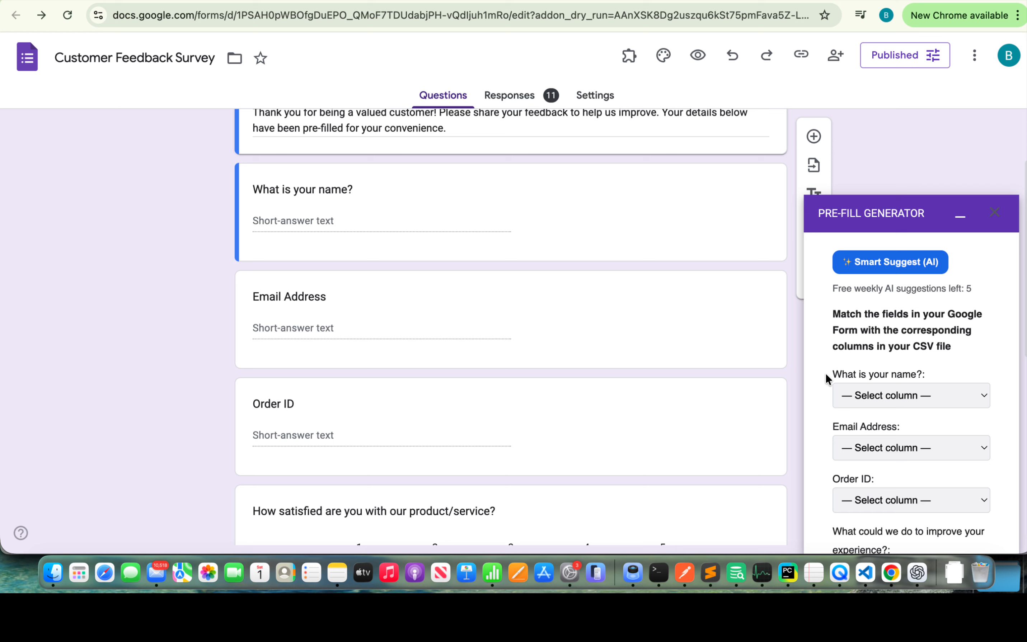
{"action": "left_click_drag", "start_coordinate": [827, 374], "coordinate": [924, 374]}
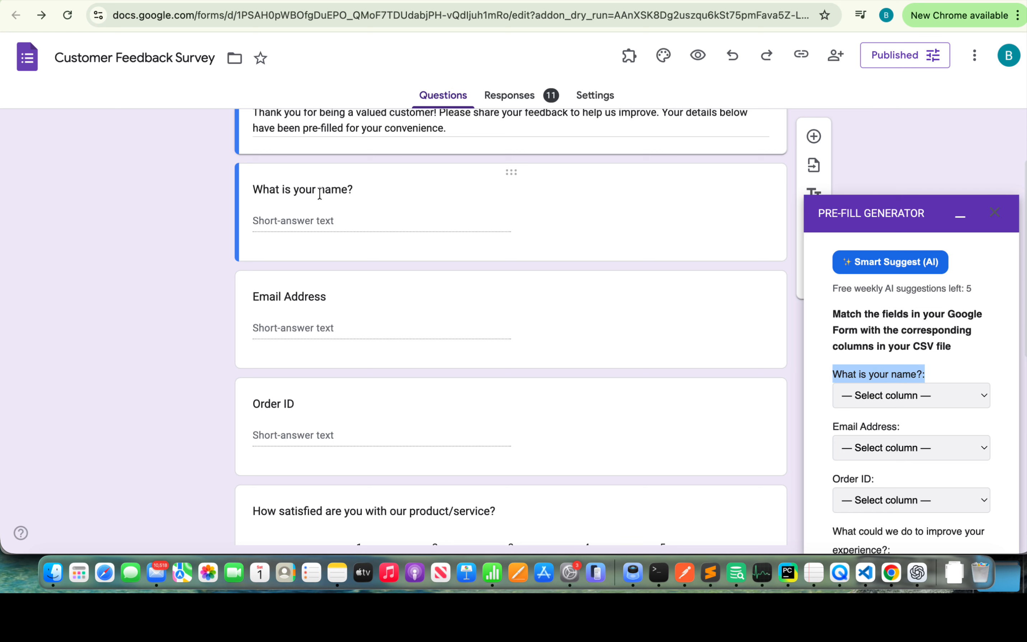
{"action": "left_click", "coordinate": [889, 397]}
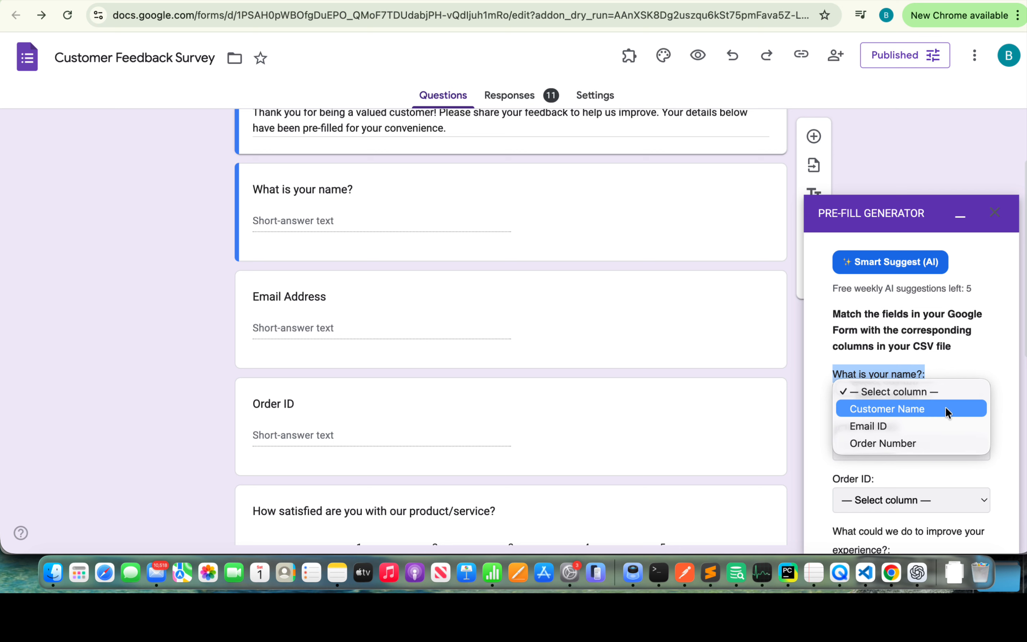
{"action": "key", "text": "super+Tab"}
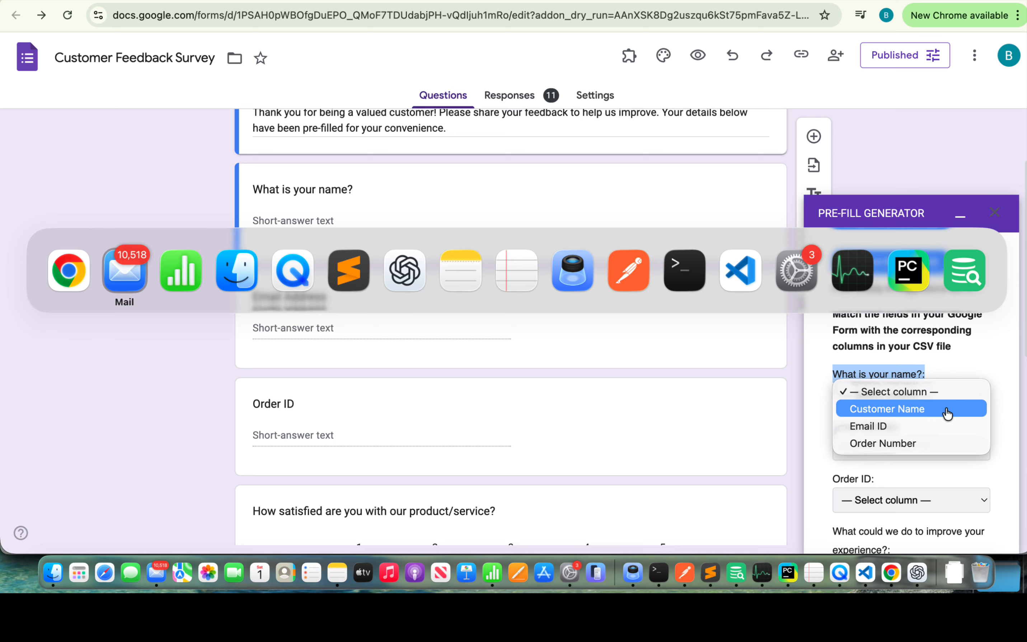
{"action": "key", "text": "Escape"}
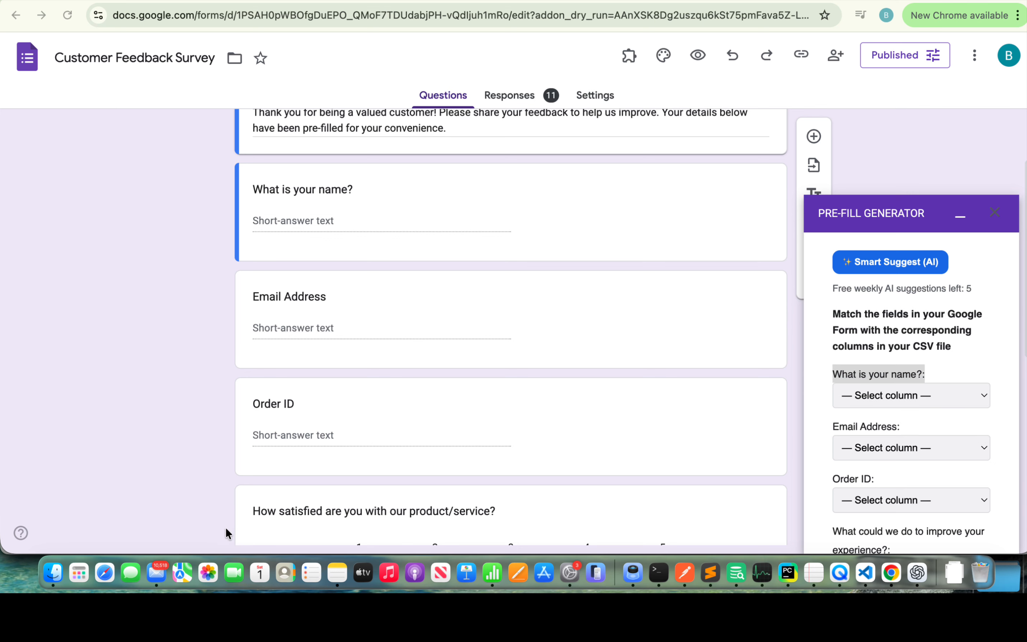
{"action": "left_click", "coordinate": [493, 574]}
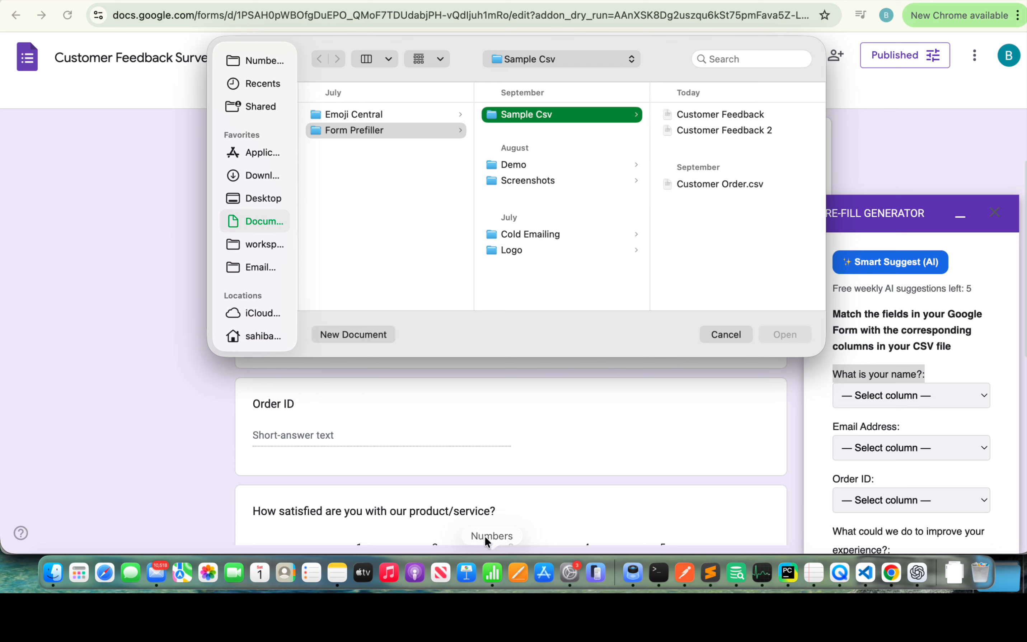
{"action": "left_click", "coordinate": [731, 335]}
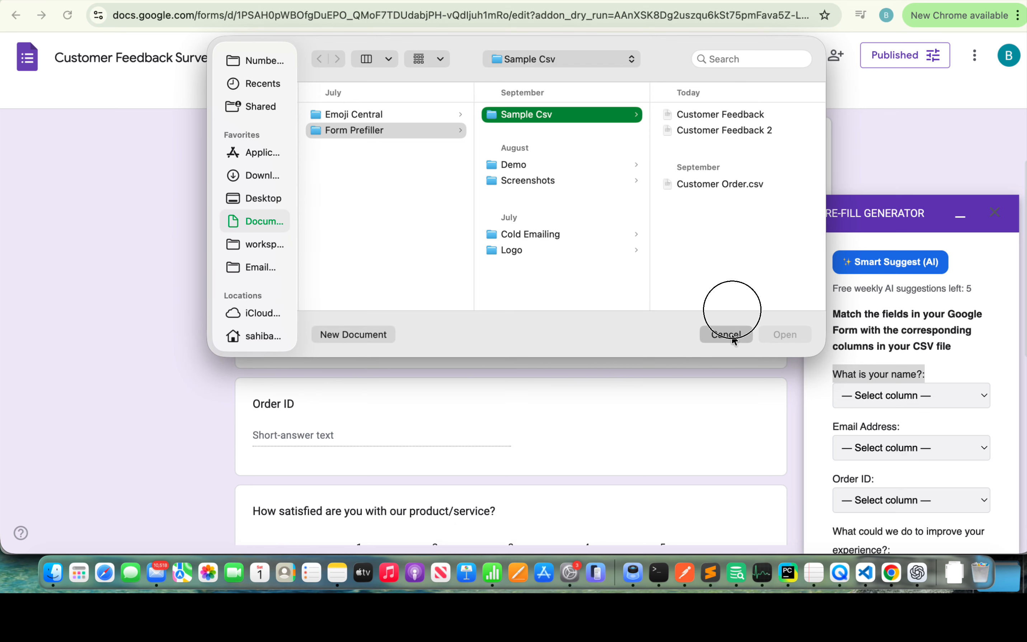
Step: Examine which CSV columns are offered for the name and Email Address fields
{"action": "left_click_drag", "start_coordinate": [844, 354], "coordinate": [895, 395]}
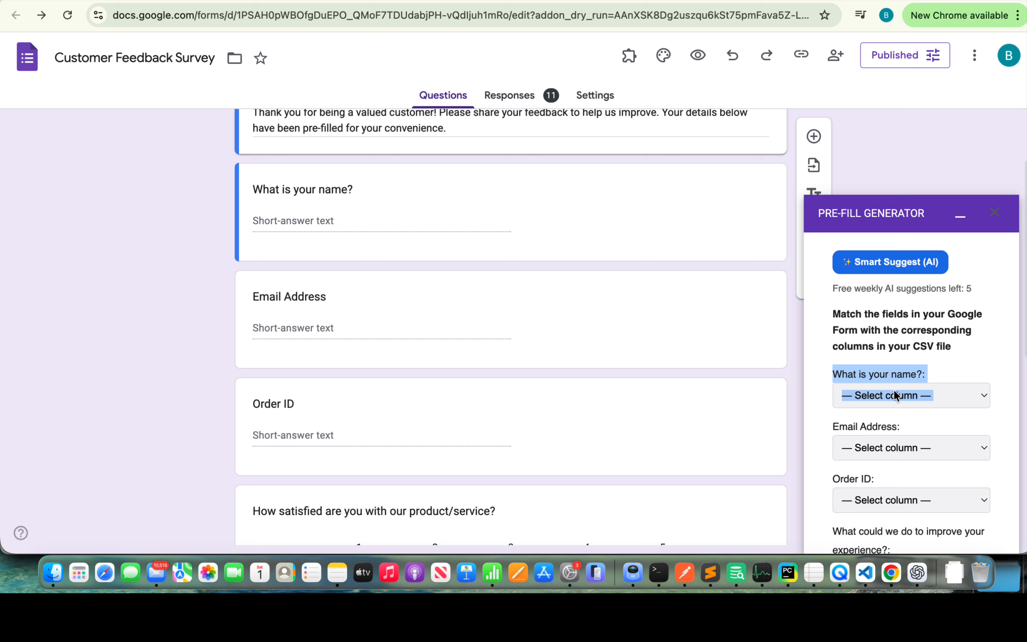
{"action": "left_click", "coordinate": [896, 395]}
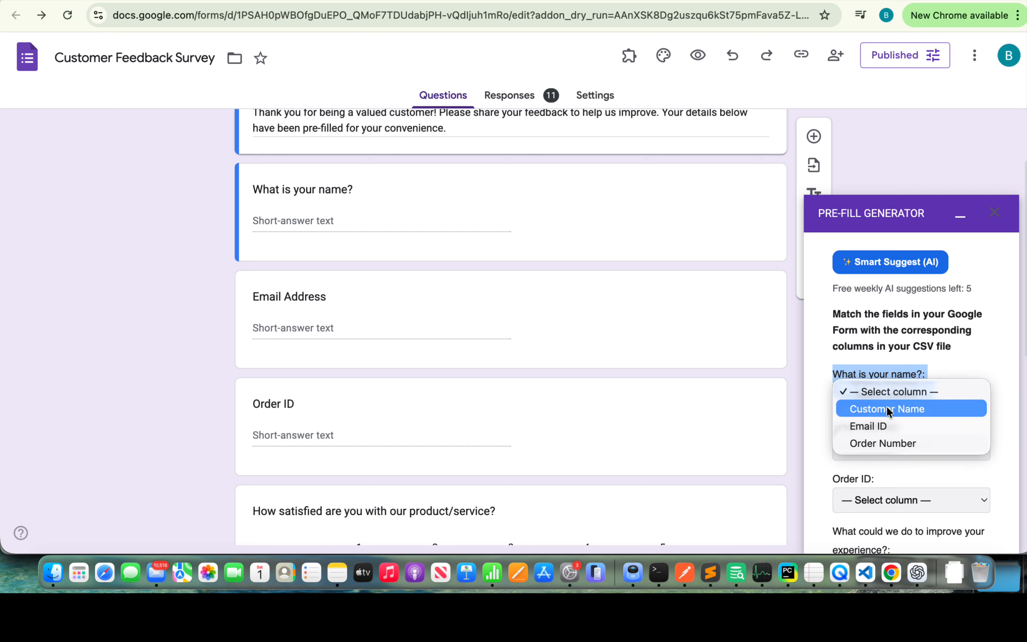
{"action": "left_click", "coordinate": [968, 342]}
{"action": "scroll", "coordinate": [959, 357], "scroll_direction": "down", "scroll_amount": 2}
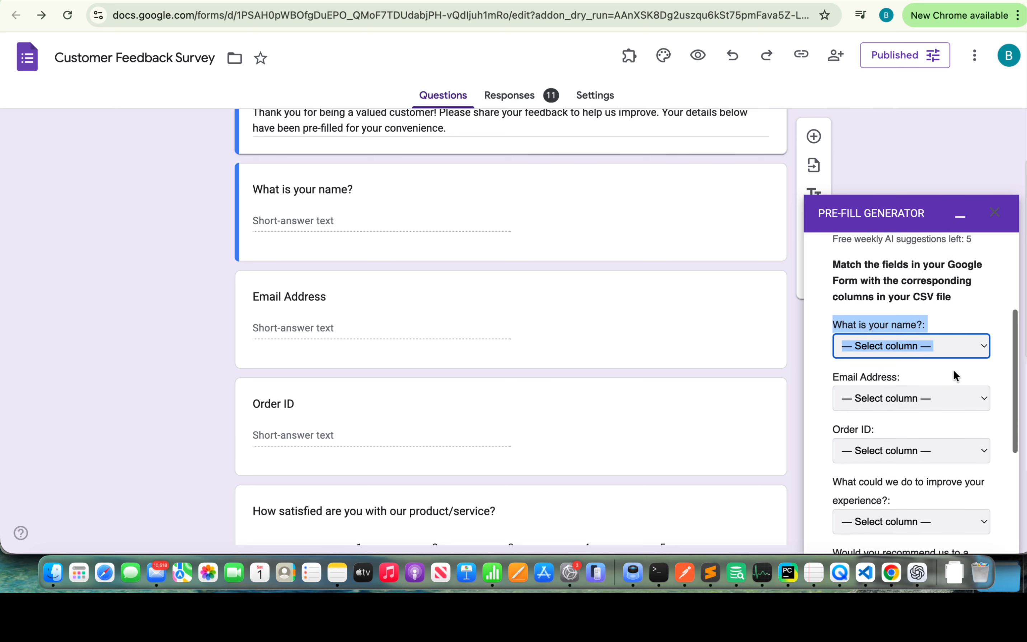
{"action": "left_click", "coordinate": [921, 408]}
{"action": "left_click", "coordinate": [950, 368]}
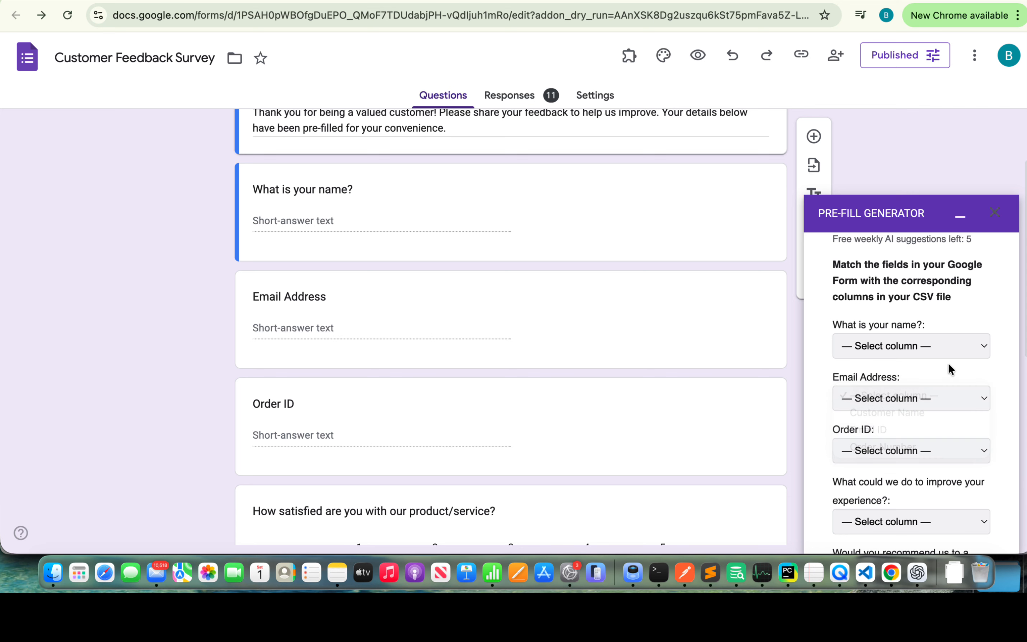
Step: Match the form fields to the CSV columns automatically with the AI Smart Suggest
{"action": "scroll", "coordinate": [947, 332], "scroll_direction": "up", "scroll_amount": 5}
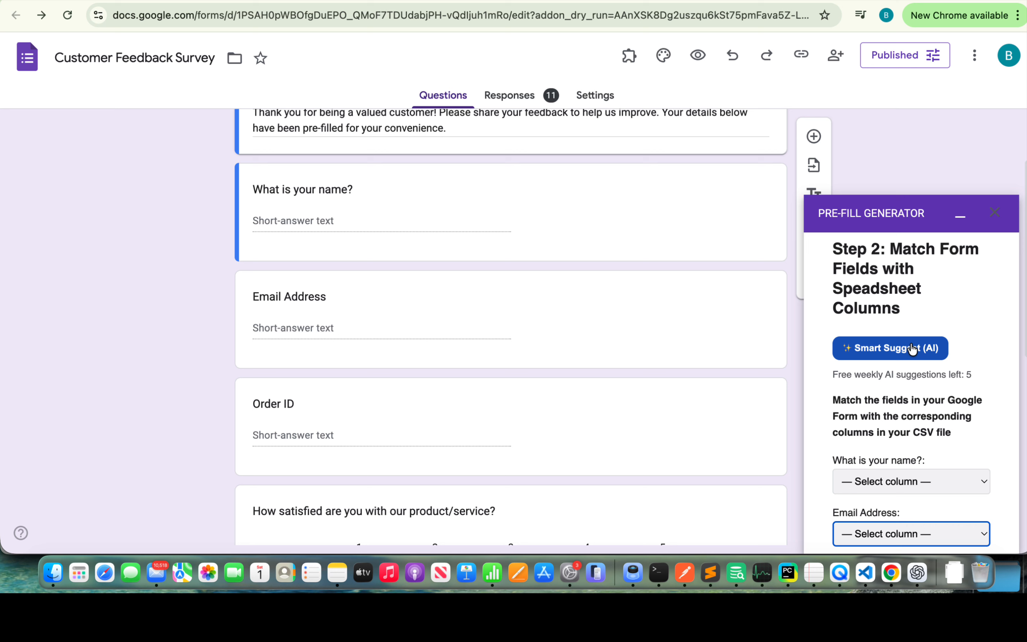
{"action": "left_click", "coordinate": [912, 349]}
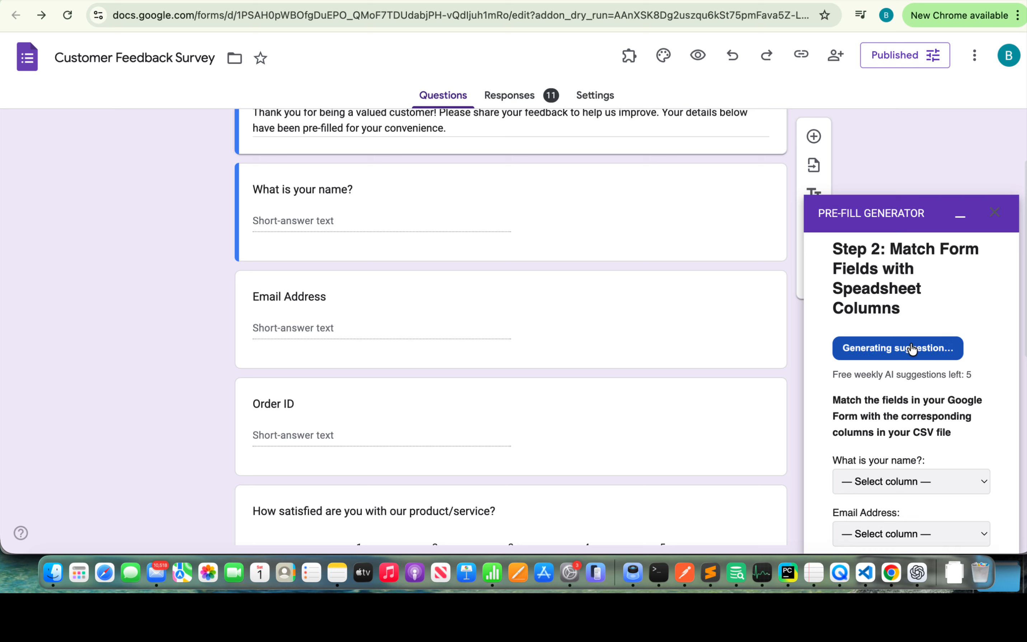
{"action": "scroll", "coordinate": [913, 350], "scroll_direction": "down", "scroll_amount": 2}
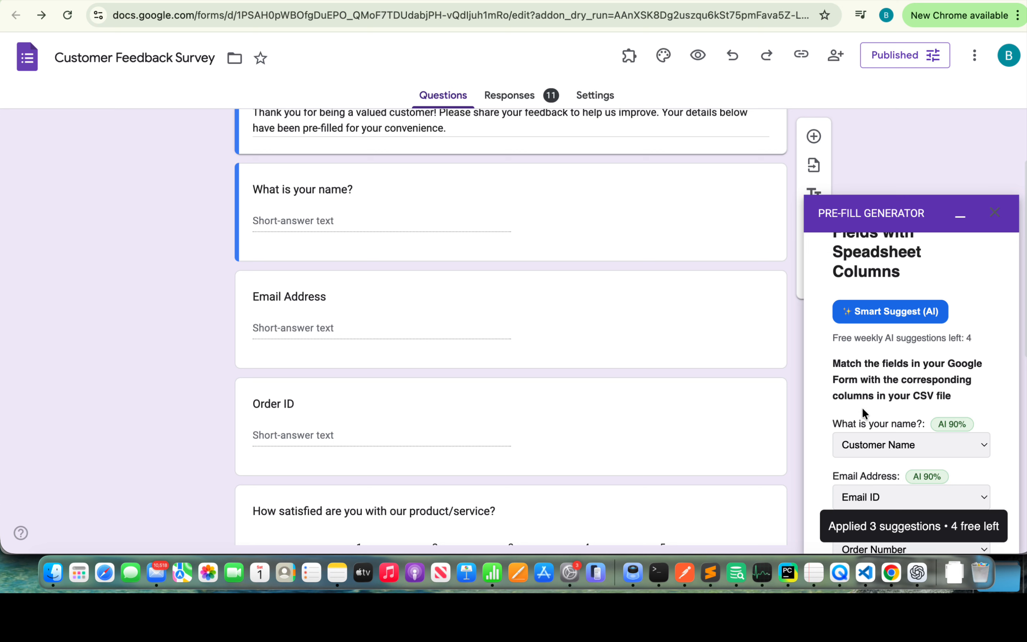
{"action": "scroll", "coordinate": [862, 408], "scroll_direction": "down", "scroll_amount": 2}
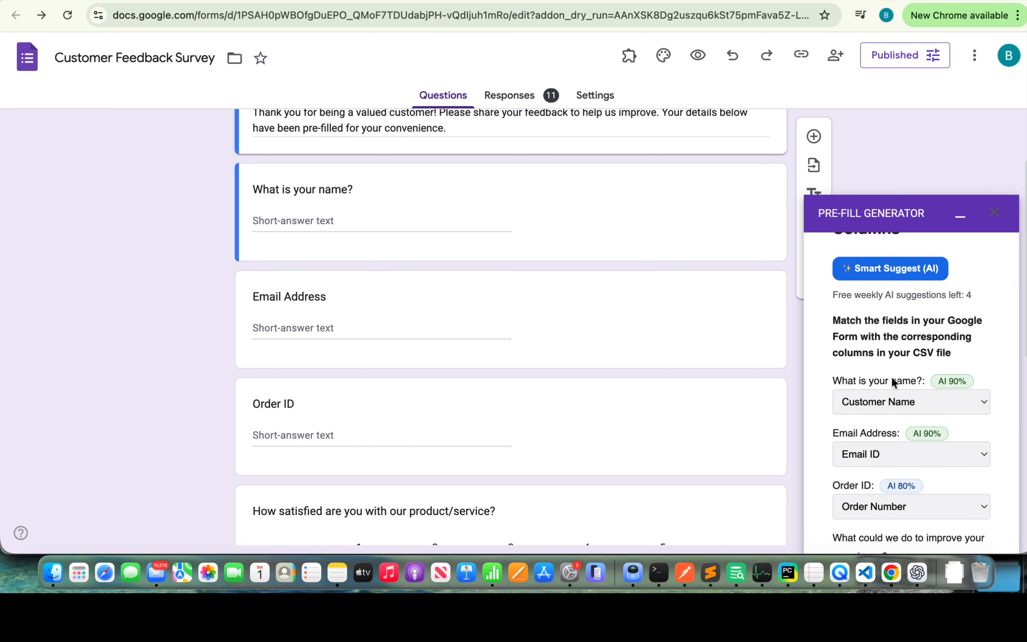
Step: Examine the suggested column and confidence rating for each form field, including the alternative columns for the name question
{"action": "triple_click", "coordinate": [863, 377]}
{"action": "left_click", "coordinate": [866, 377]}
{"action": "scroll", "coordinate": [868, 407], "scroll_direction": "down", "scroll_amount": 2}
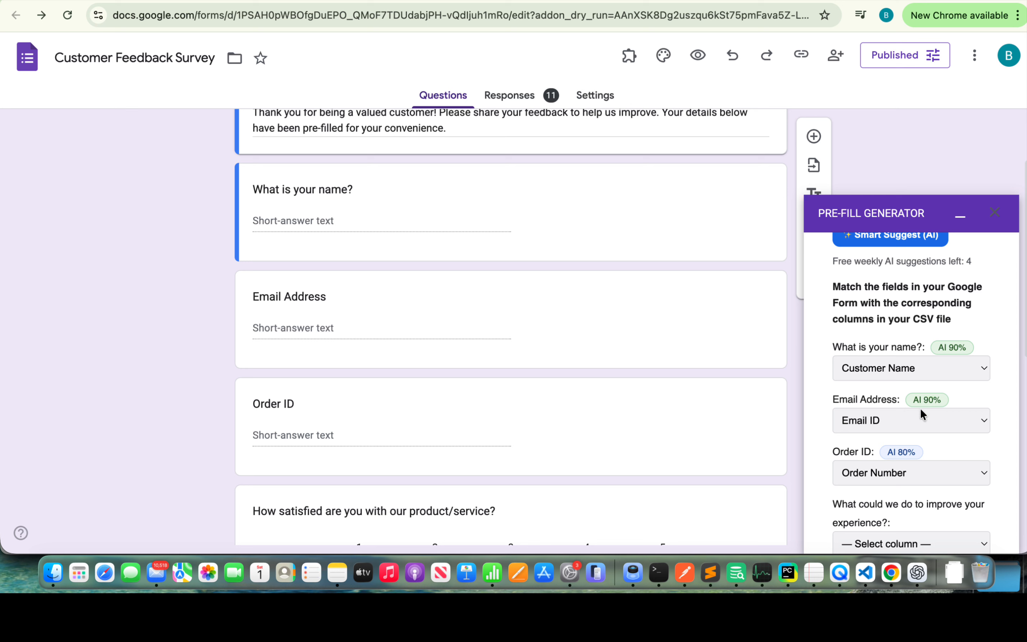
{"action": "scroll", "coordinate": [901, 456], "scroll_direction": "down", "scroll_amount": 4}
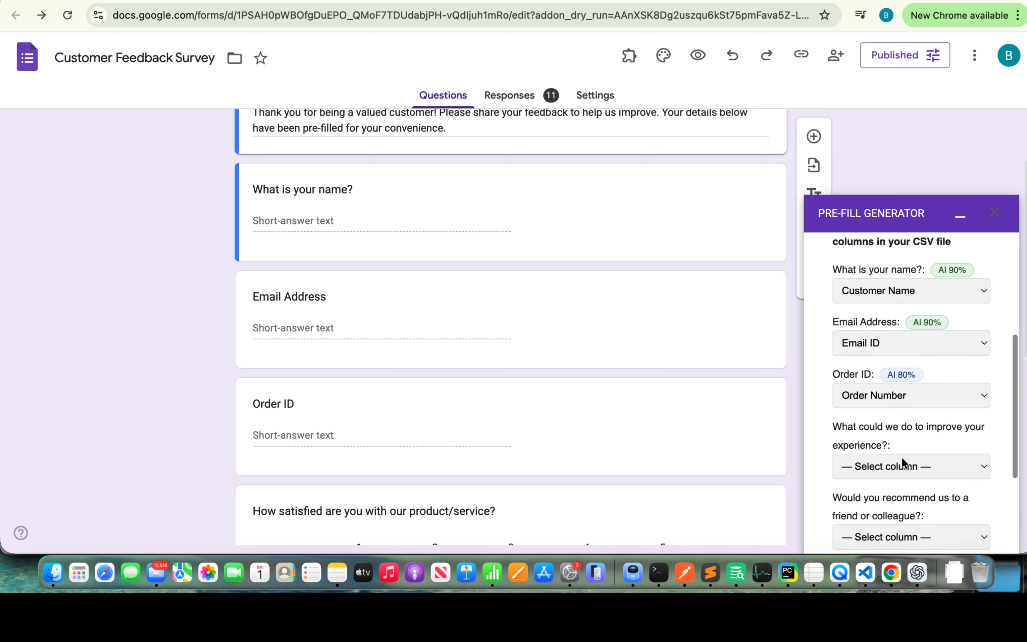
{"action": "scroll", "coordinate": [901, 457], "scroll_direction": "up", "scroll_amount": 3}
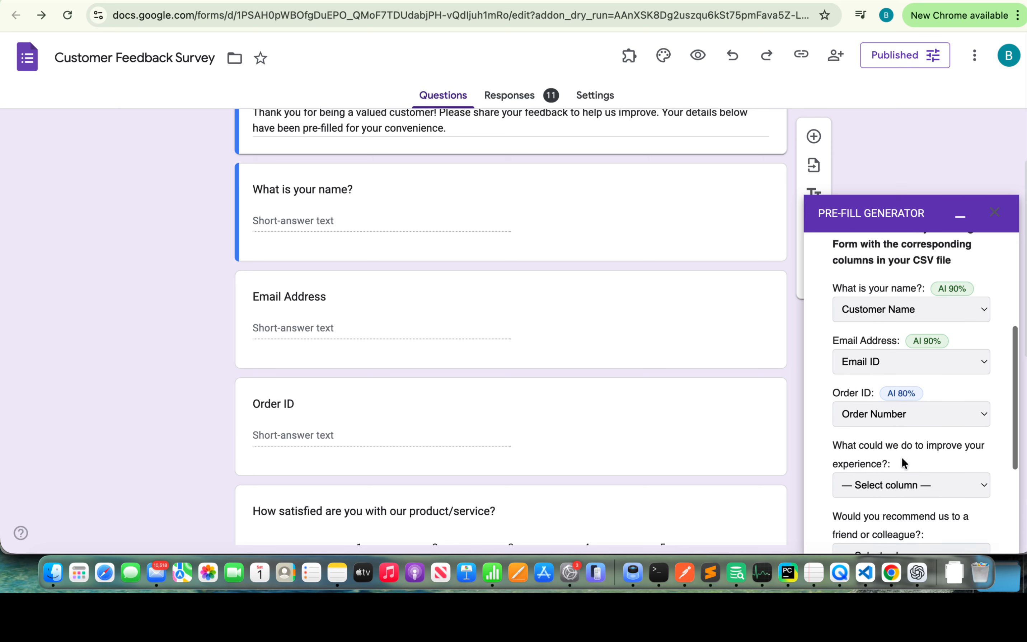
{"action": "scroll", "coordinate": [901, 457], "scroll_direction": "up", "scroll_amount": 6}
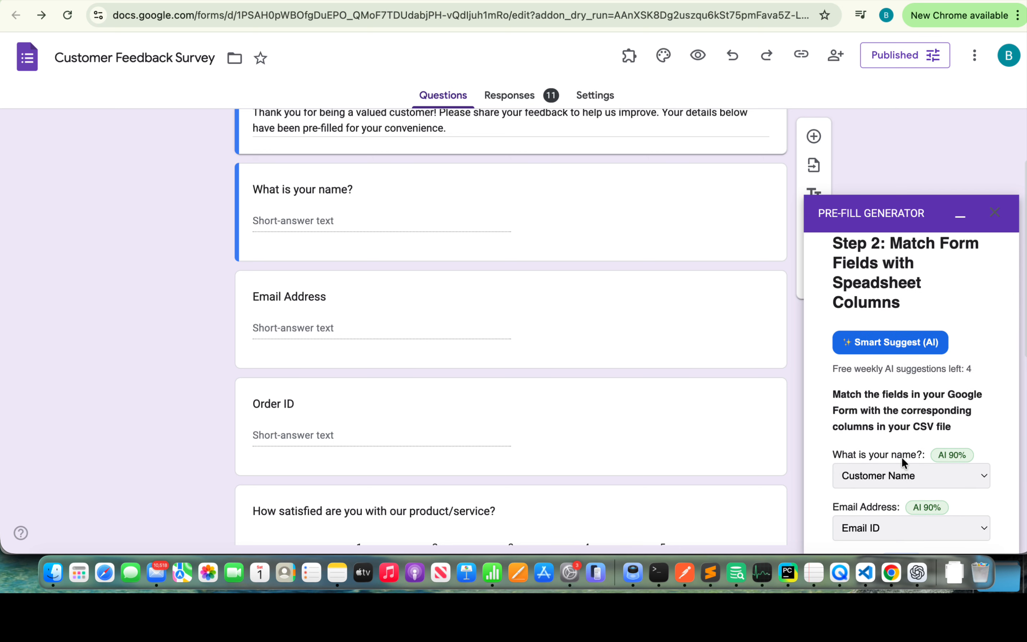
{"action": "scroll", "coordinate": [901, 457], "scroll_direction": "down", "scroll_amount": 1}
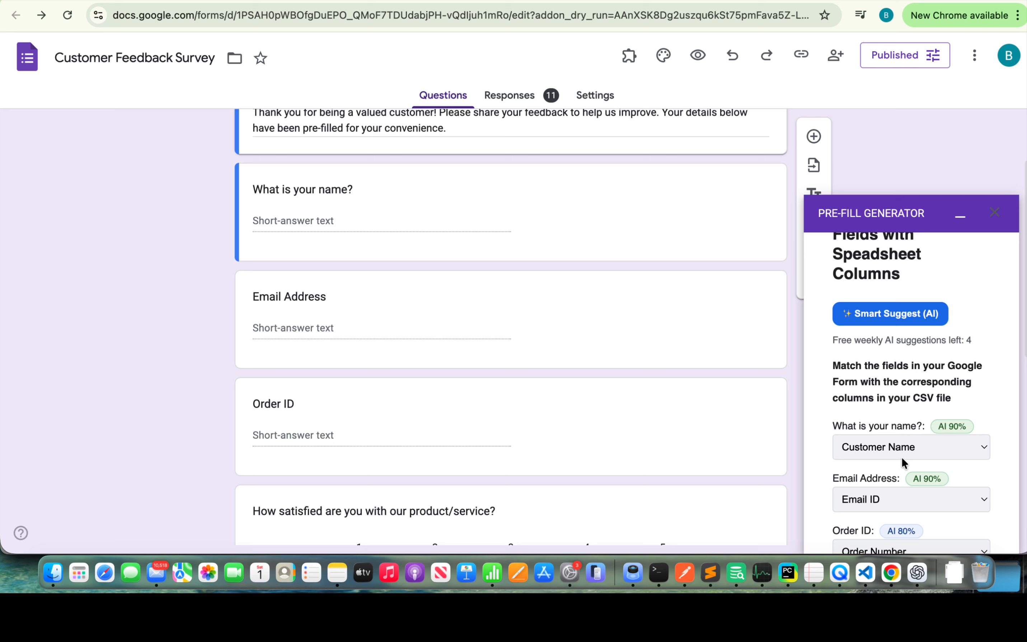
{"action": "scroll", "coordinate": [900, 457], "scroll_direction": "down", "scroll_amount": 1}
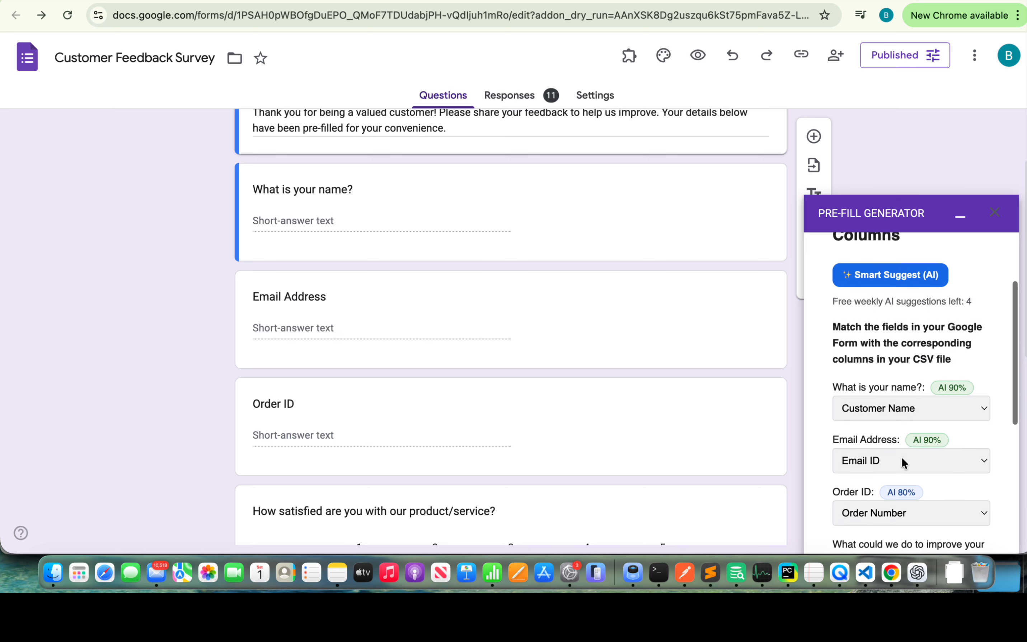
{"action": "left_click", "coordinate": [909, 408]}
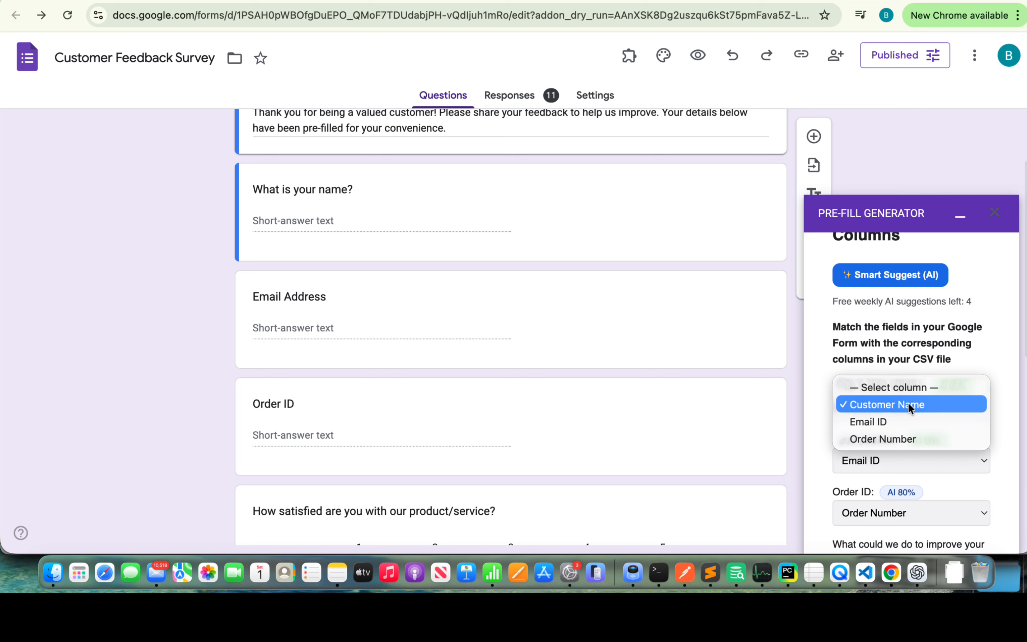
{"action": "left_click", "coordinate": [909, 402]}
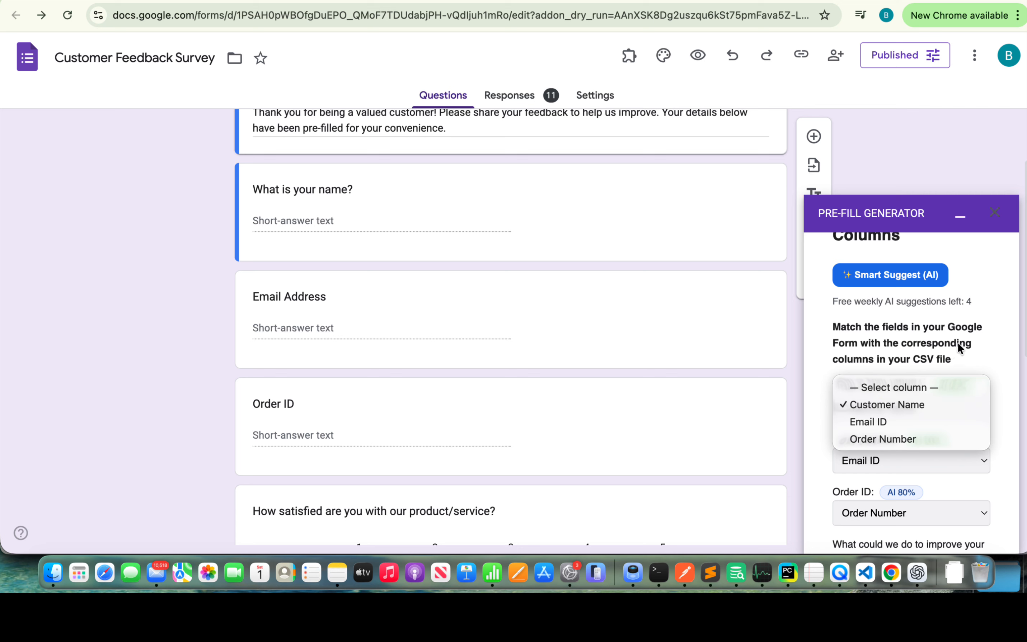
Step: Generate the pre-filled links from the matched columns, leaving the improvement and recommendation questions unmatched
{"action": "scroll", "coordinate": [957, 343], "scroll_direction": "down", "scroll_amount": 5}
{"action": "scroll", "coordinate": [958, 342], "scroll_direction": "down", "scroll_amount": 2}
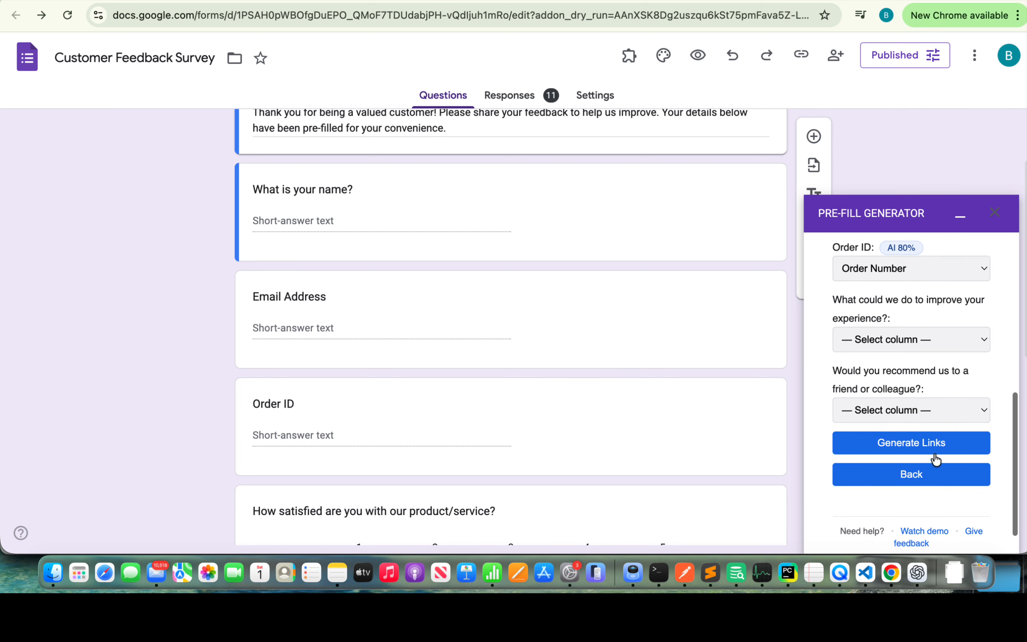
{"action": "left_click", "coordinate": [934, 446]}
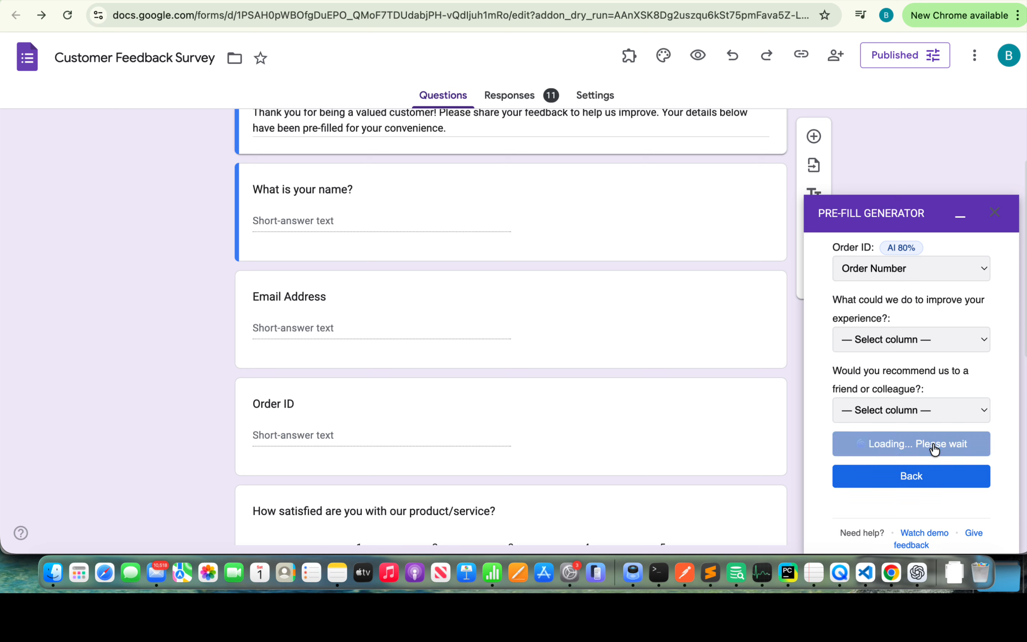
{"action": "scroll", "coordinate": [934, 446], "scroll_direction": "up", "scroll_amount": 2}
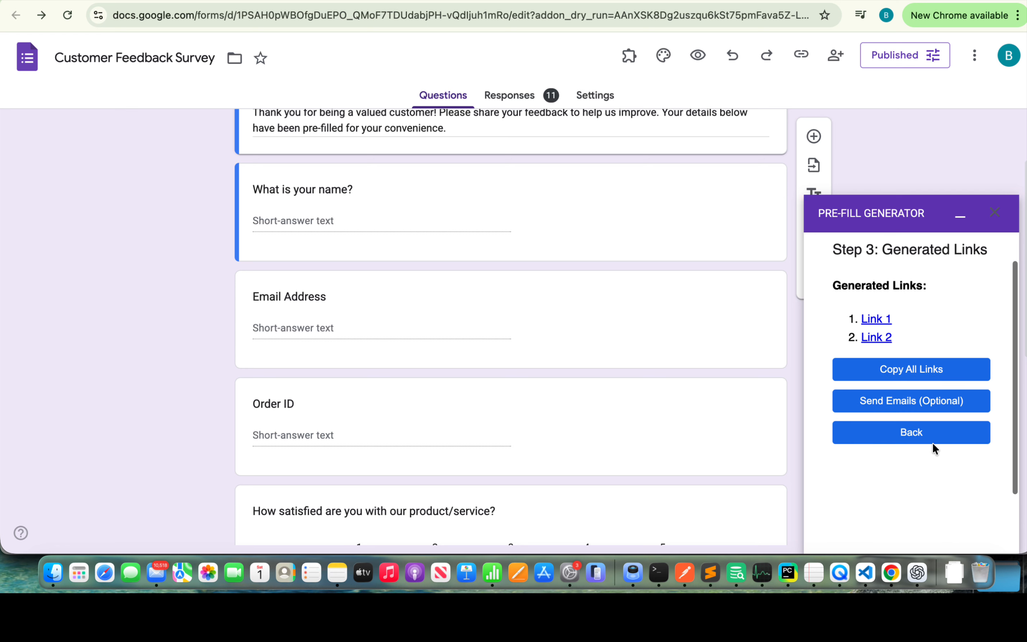
{"action": "scroll", "coordinate": [932, 442], "scroll_direction": "up", "scroll_amount": 1}
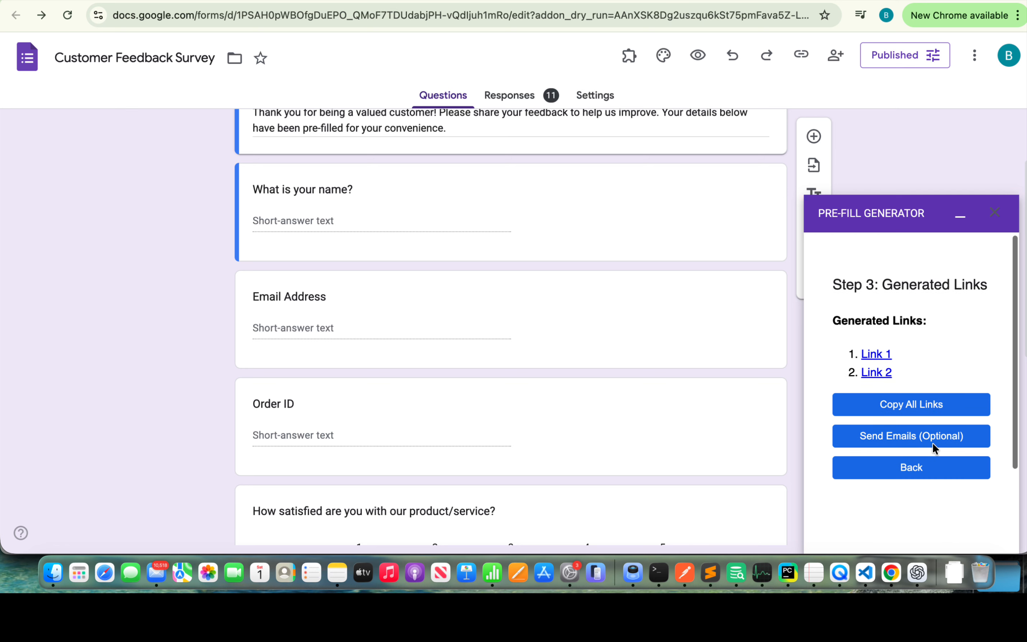
Step: Open the first generated link and check the pre-filled name, email address and order ID in the survey
{"action": "left_click", "coordinate": [878, 356]}
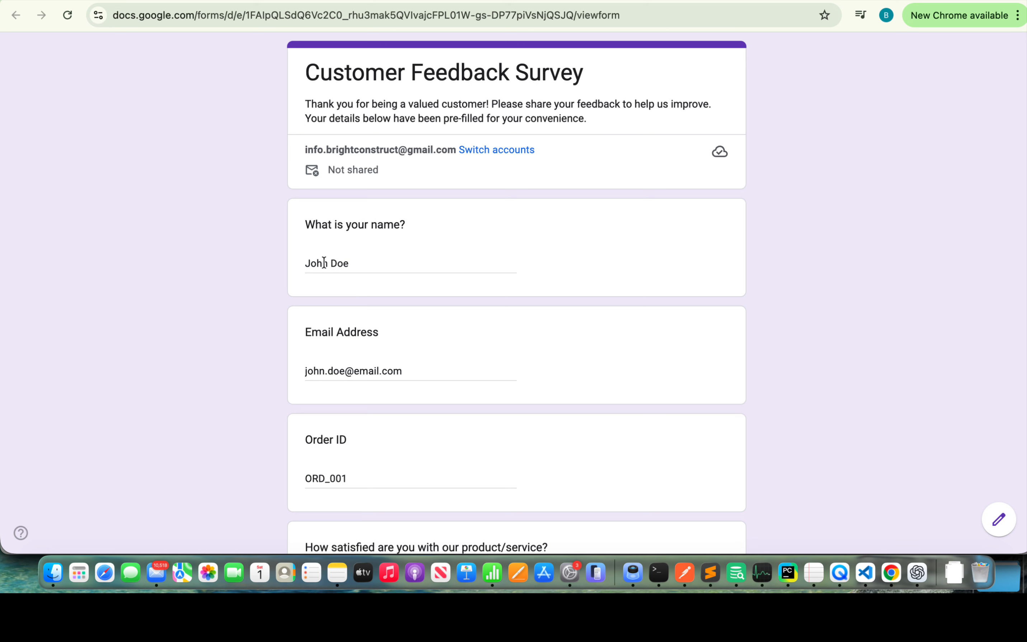
{"action": "double_click", "coordinate": [335, 263]}
{"action": "scroll", "coordinate": [336, 386], "scroll_direction": "down", "scroll_amount": 3}
{"action": "left_click", "coordinate": [336, 387]}
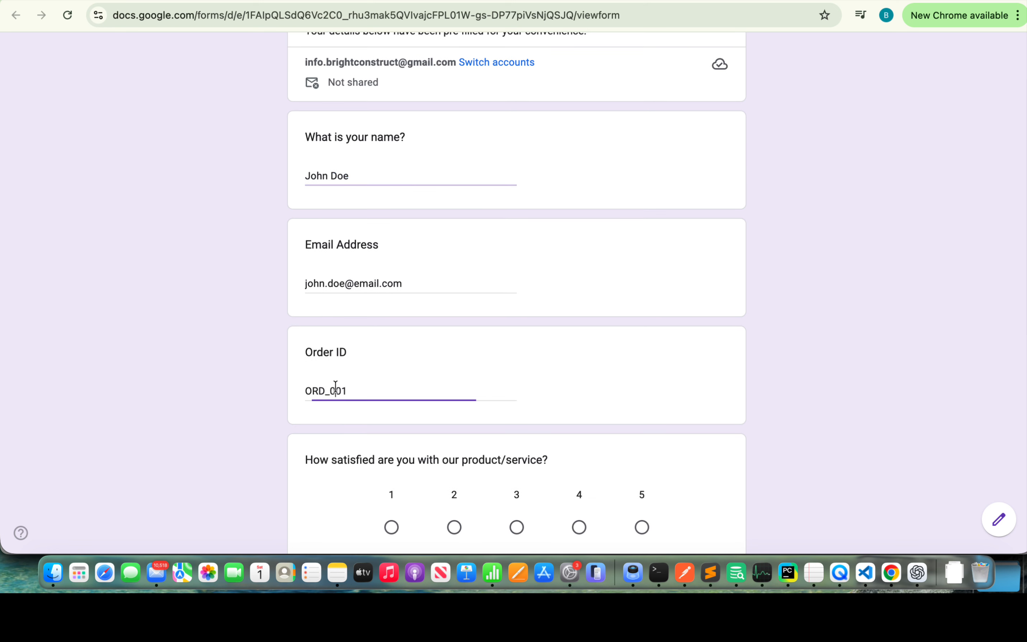
{"action": "scroll", "coordinate": [336, 385], "scroll_direction": "down", "scroll_amount": 3}
{"action": "scroll", "coordinate": [384, 505], "scroll_direction": "down", "scroll_amount": 5}
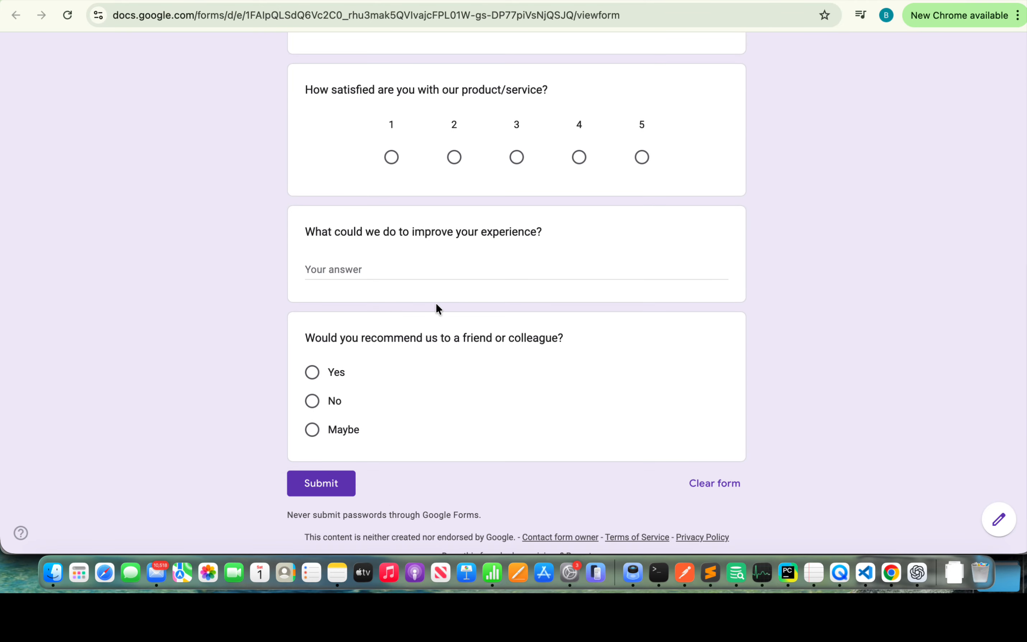
{"action": "scroll", "coordinate": [436, 305], "scroll_direction": "up", "scroll_amount": 4}
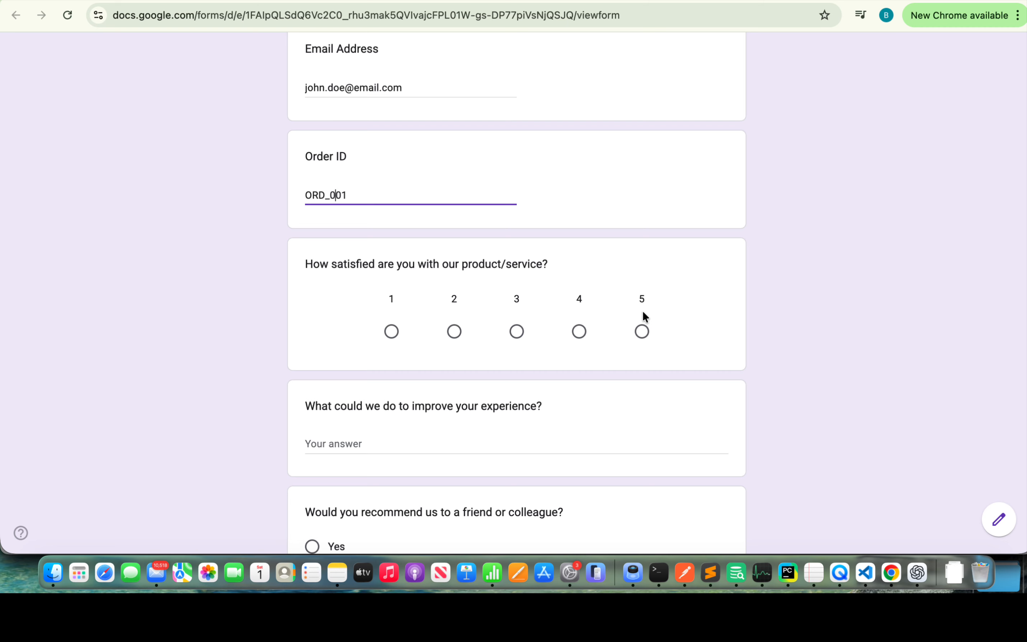
Step: Submit the survey with satisfaction rated 5 and Yes for recommending to a friend, and return to the form editor
{"action": "left_click", "coordinate": [641, 331]}
{"action": "scroll", "coordinate": [642, 328], "scroll_direction": "down", "scroll_amount": 2}
{"action": "scroll", "coordinate": [641, 327], "scroll_direction": "down", "scroll_amount": 3}
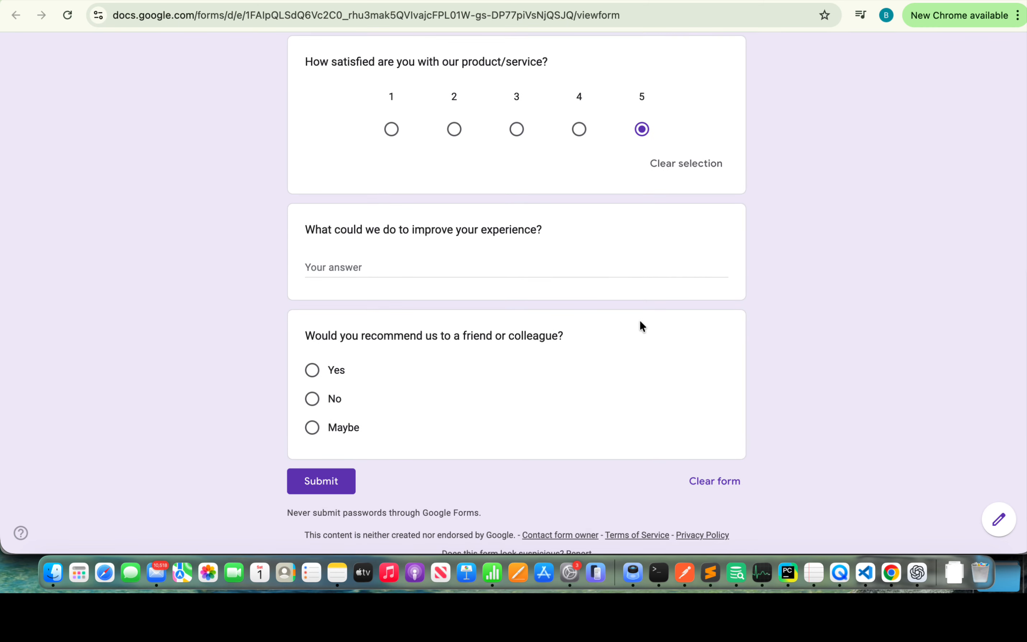
{"action": "left_click", "coordinate": [313, 366]}
{"action": "left_click", "coordinate": [335, 512]}
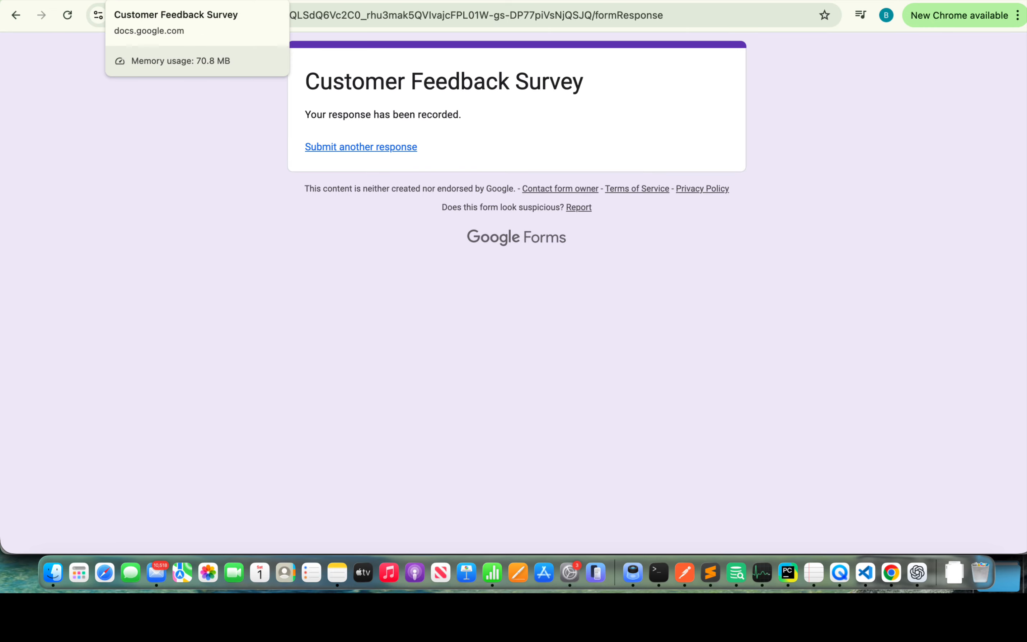
{"action": "left_click", "coordinate": [123, 1]}
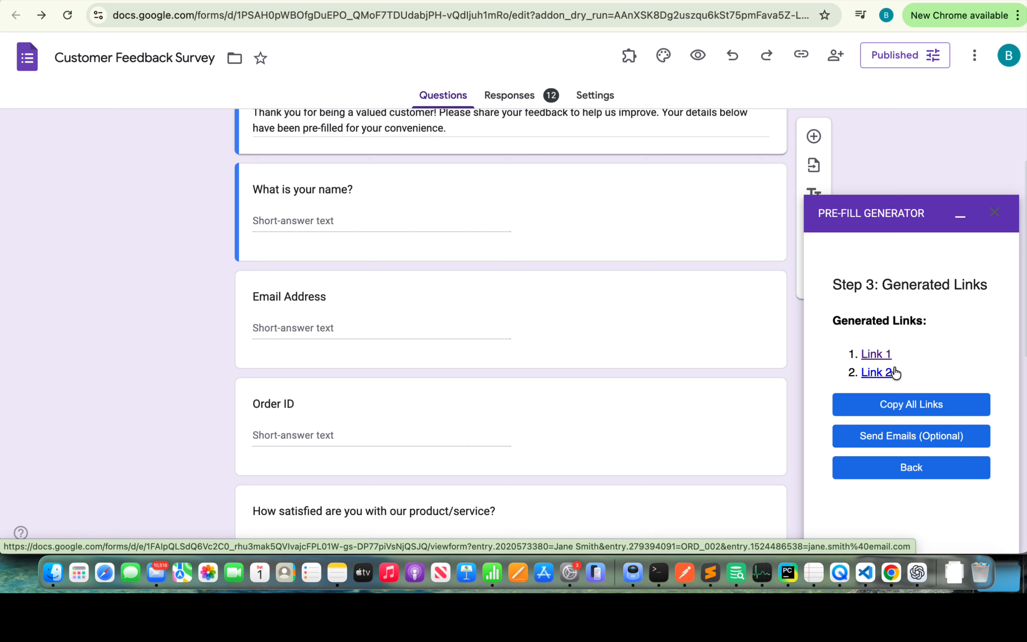
Step: Start the optional emailing of the pre-filled links and choose Email ID as the email column
{"action": "left_click", "coordinate": [900, 439]}
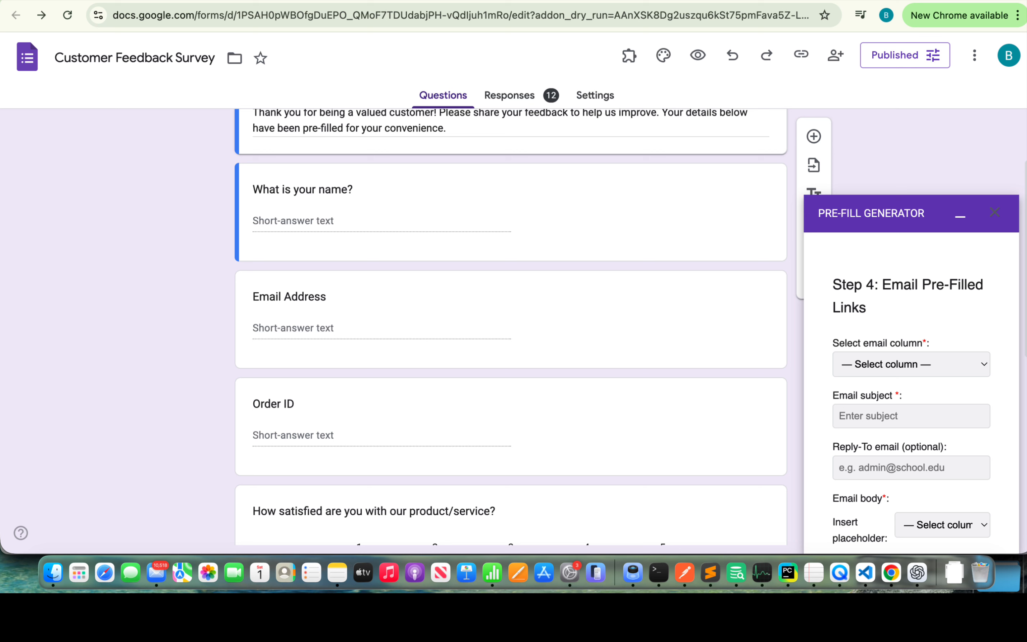
{"action": "left_click", "coordinate": [860, 370]}
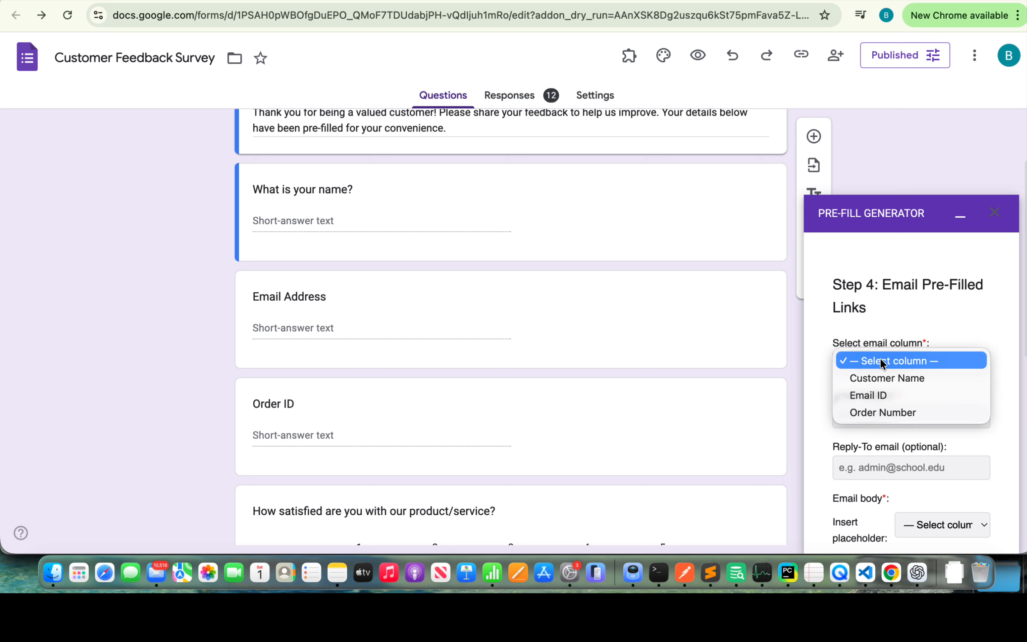
{"action": "left_click", "coordinate": [872, 393]}
{"action": "scroll", "coordinate": [872, 393], "scroll_direction": "down", "scroll_amount": 2}
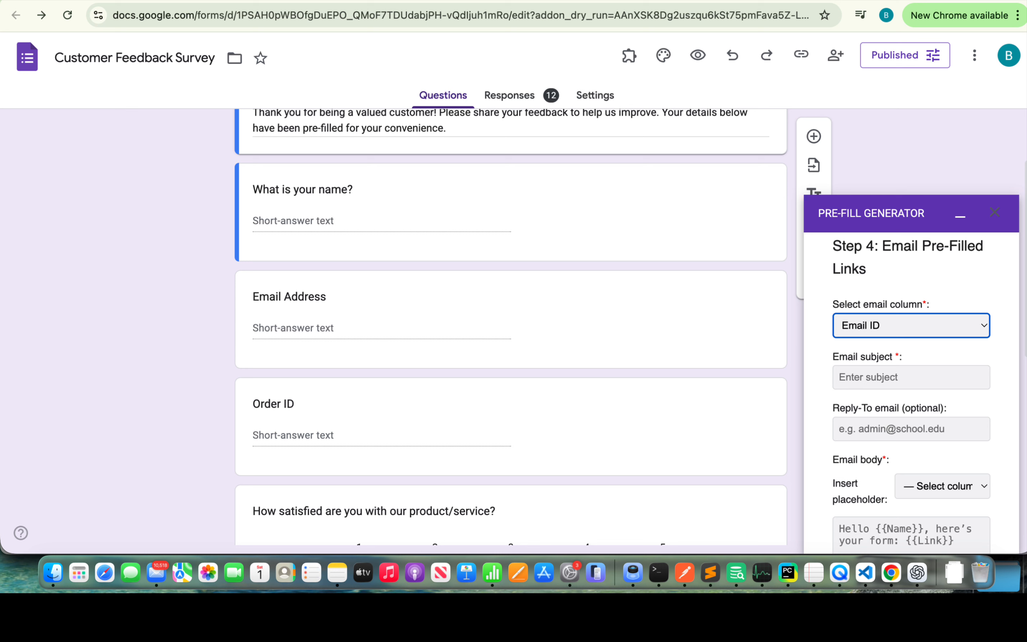
Step: Paste the email subject "Your Valued Feedback: A Quick, Personalized Survey from Bright Construct"
{"action": "key", "text": "super+Tab"}
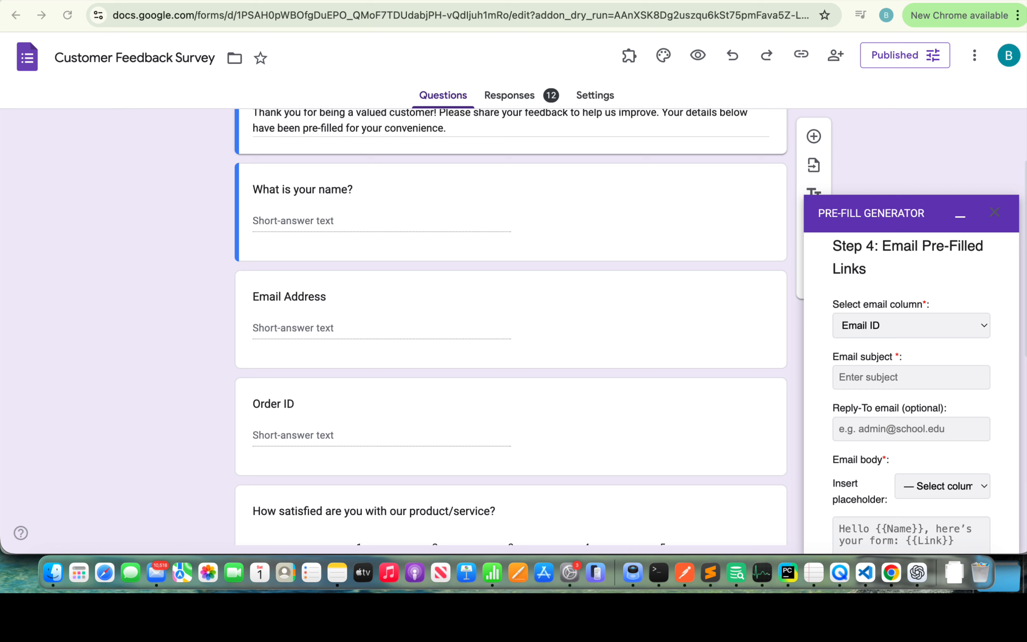
{"action": "left_click", "coordinate": [884, 377]}
{"action": "key", "text": "super+v"}
{"action": "key", "text": "super+Left"}
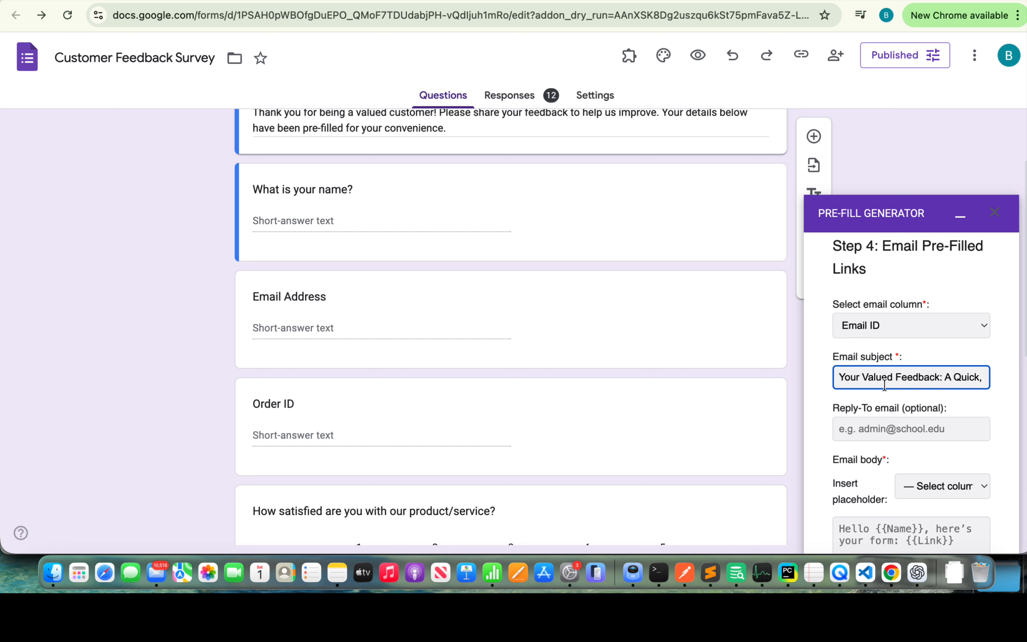
Step: Begin the email body with the greeting "Hi {{Customer Name}}," using the customer name placeholder, followed by a line break
{"action": "scroll", "coordinate": [891, 444], "scroll_direction": "down", "scroll_amount": 2}
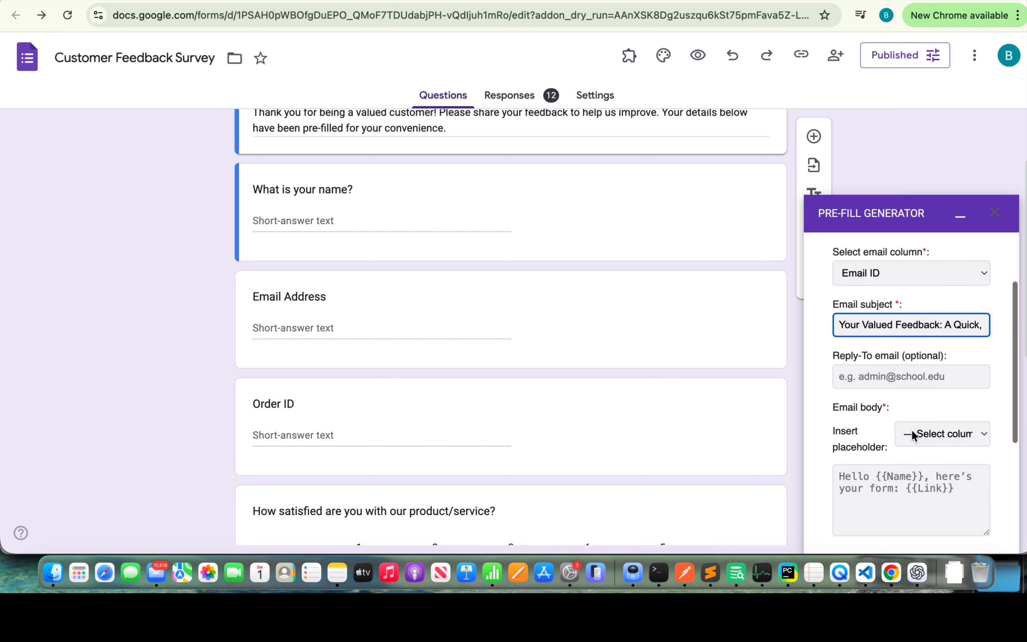
{"action": "left_click", "coordinate": [924, 435]}
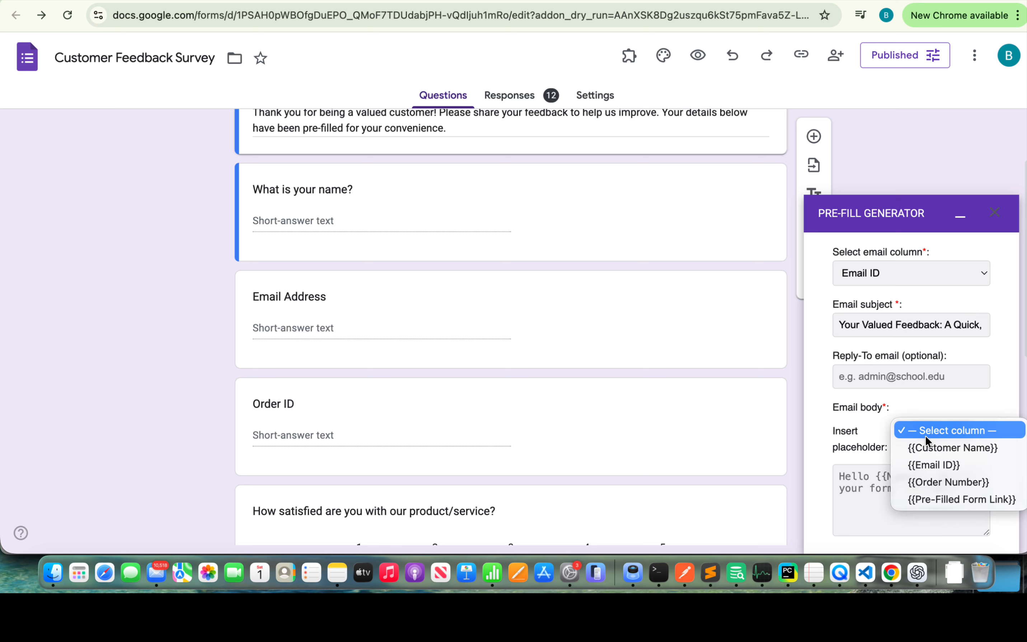
{"action": "left_click", "coordinate": [855, 466]}
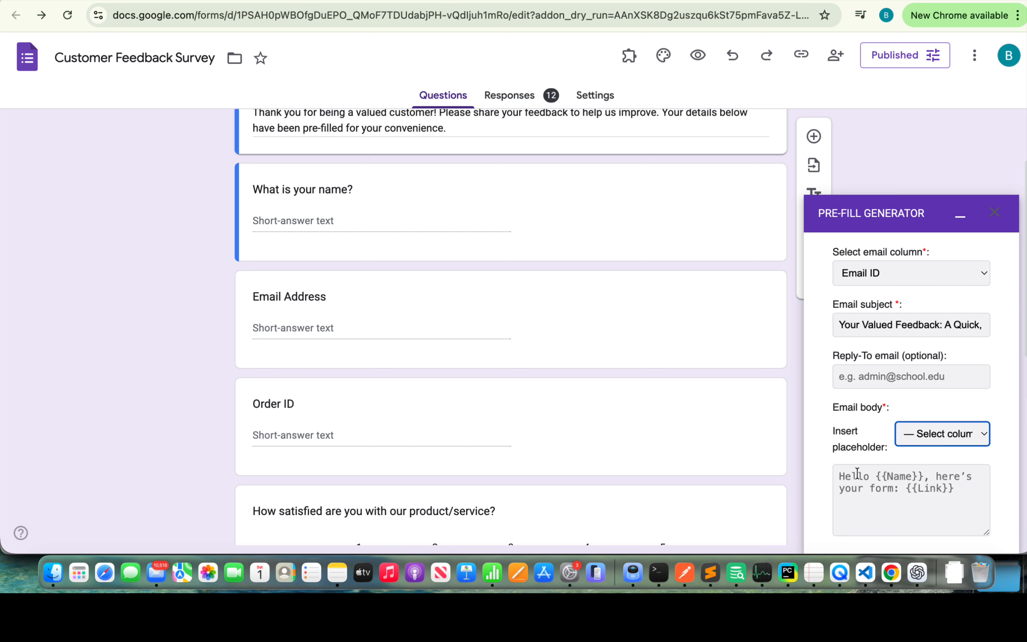
{"action": "left_click", "coordinate": [936, 423]}
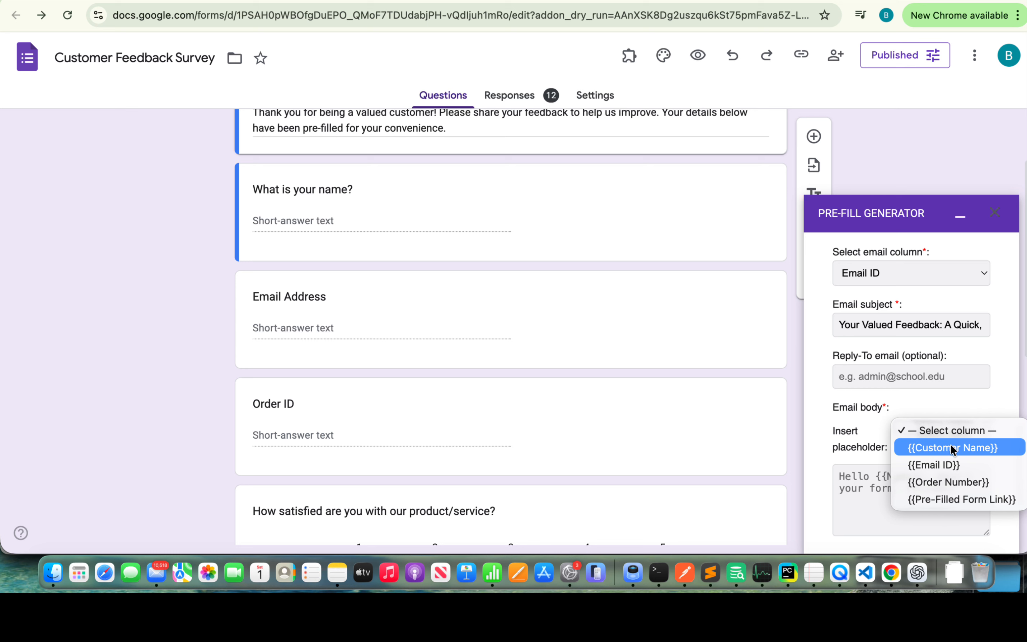
{"action": "left_click", "coordinate": [851, 435]}
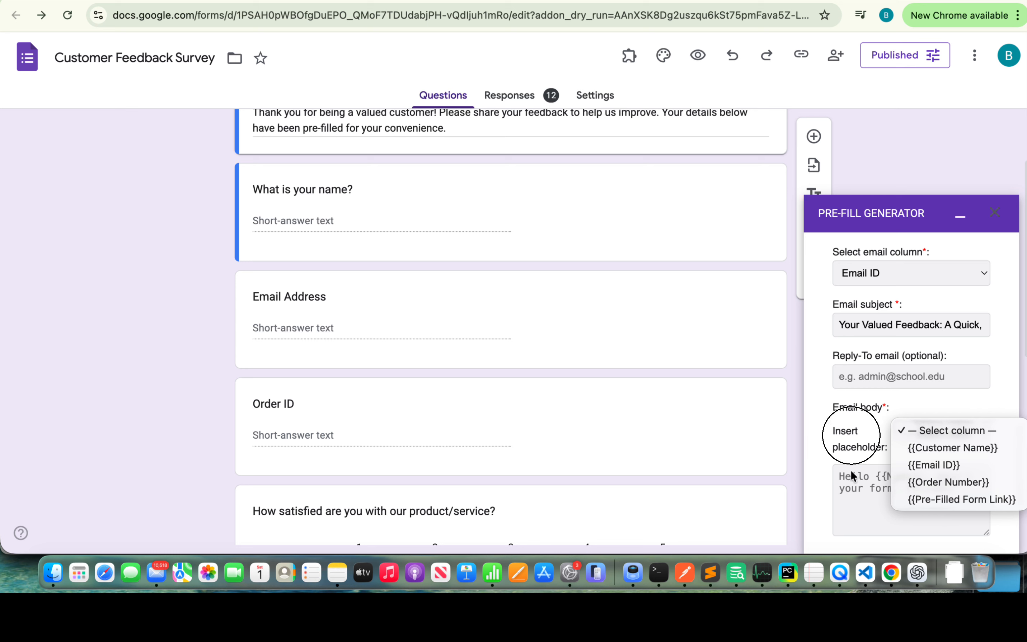
{"action": "left_click", "coordinate": [851, 471]}
{"action": "type", "text": "Hi"}
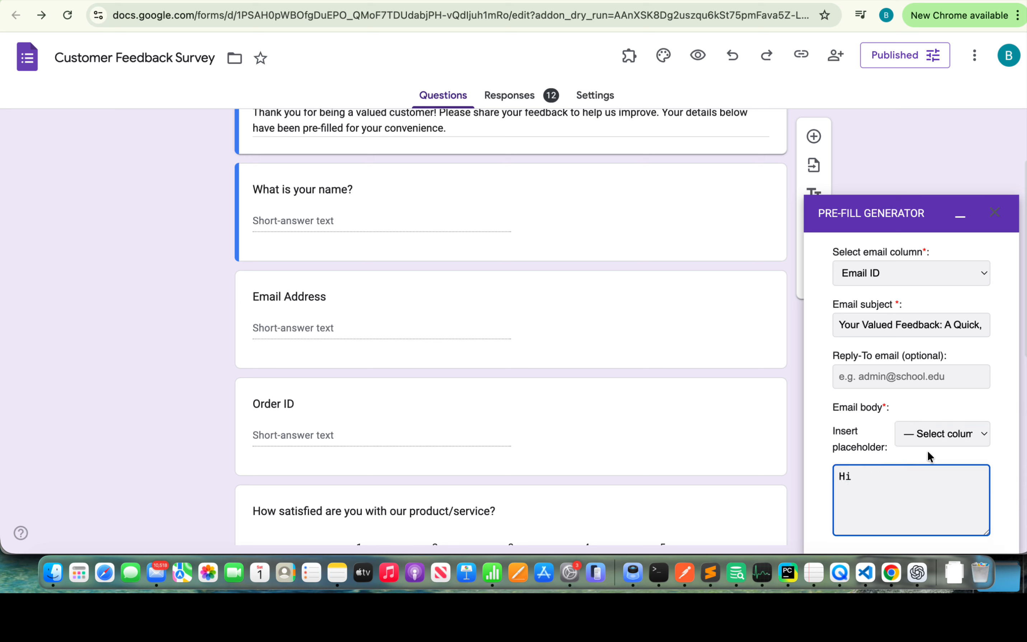
{"action": "left_click", "coordinate": [929, 433]}
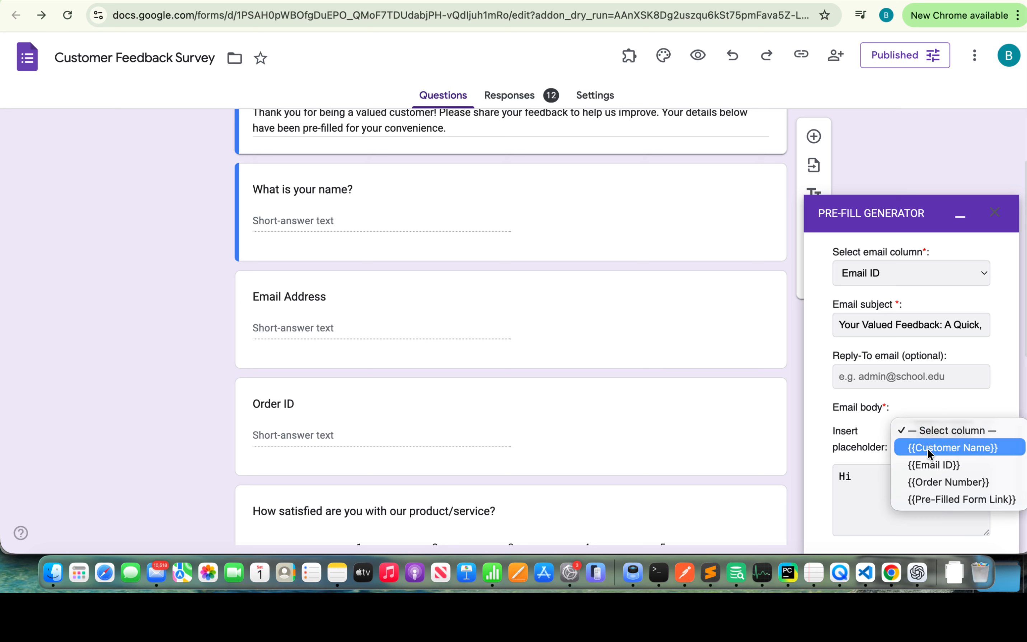
{"action": "left_click", "coordinate": [927, 448]}
{"action": "type", "text": ","}
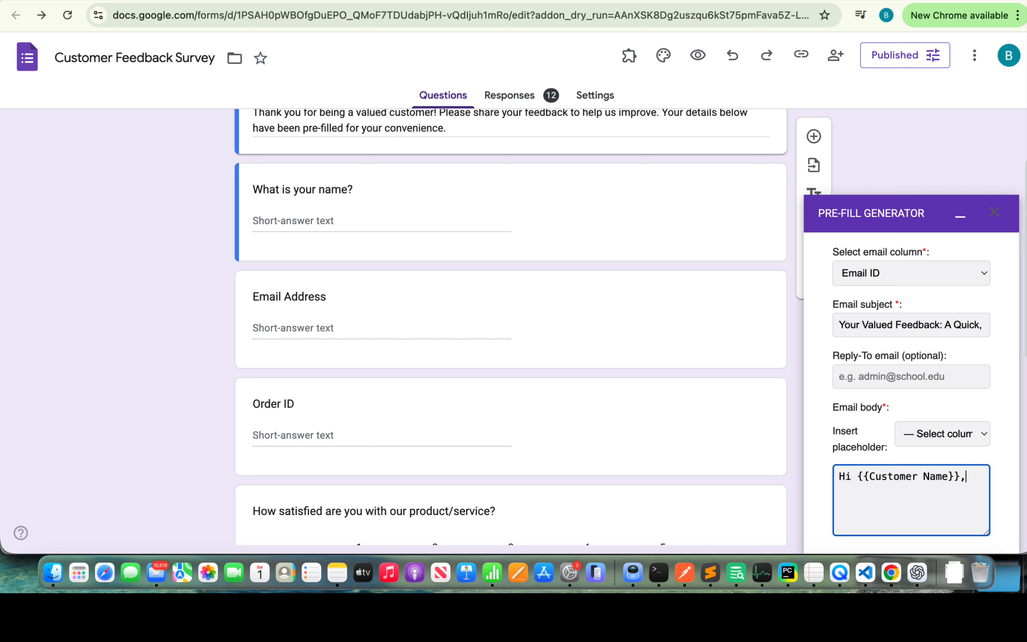
{"action": "key", "text": "Return"}
Step: Copy the prepared Bright Construct survey invitation text and paste it below the greeting in the email body
{"action": "key", "text": "super+Tab"}
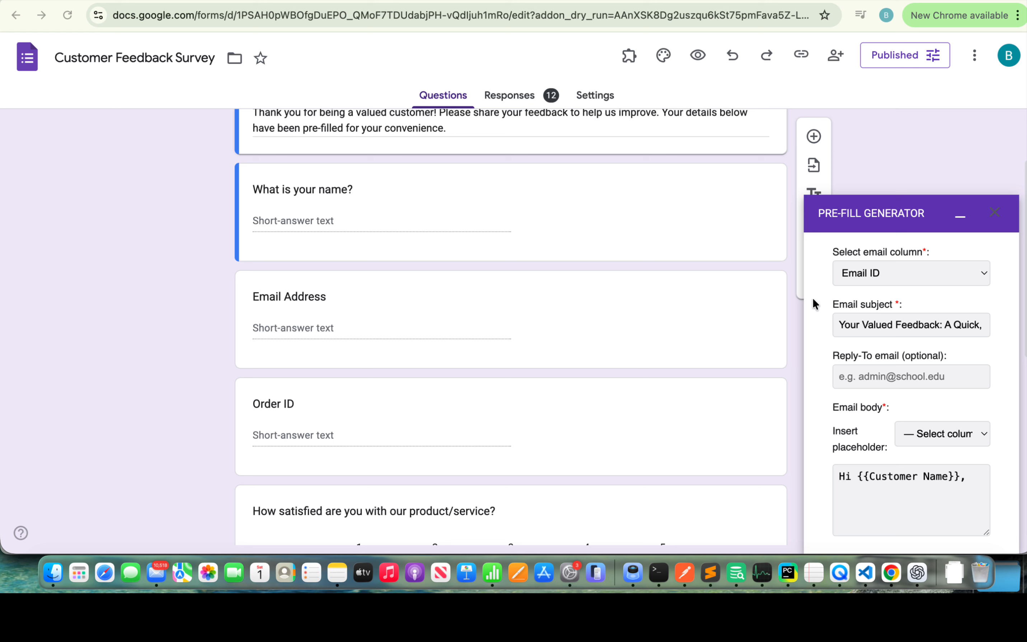
{"action": "left_click", "coordinate": [878, 512]}
{"action": "key", "text": "super+v"}
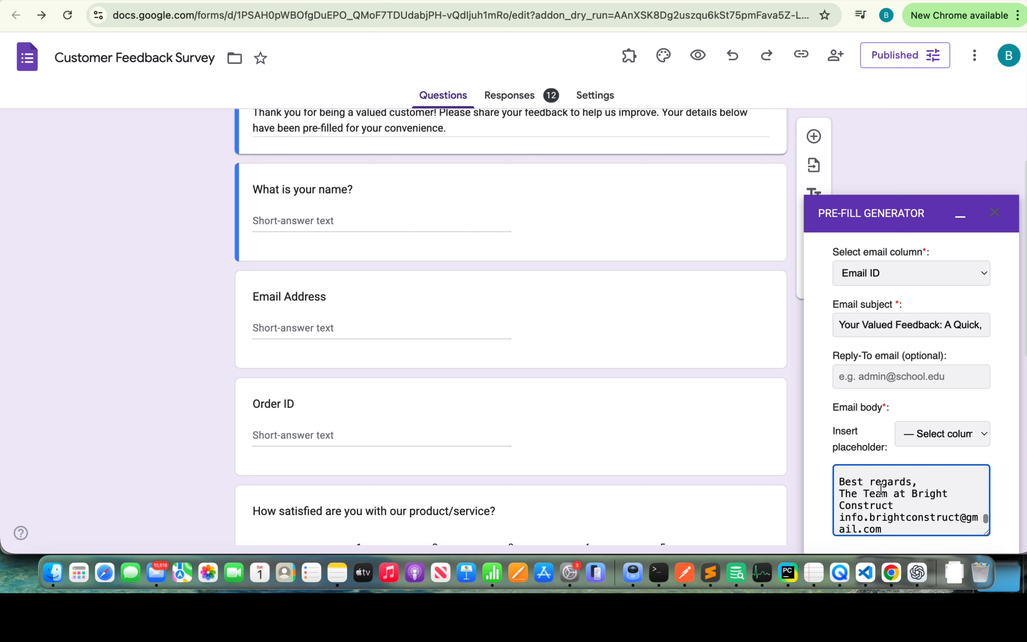
Step: Replace the {{Customer Email}} placeholder after "Your Email Address:" in the email body with {{Email ID}}
{"action": "scroll", "coordinate": [881, 488], "scroll_direction": "up", "scroll_amount": 10}
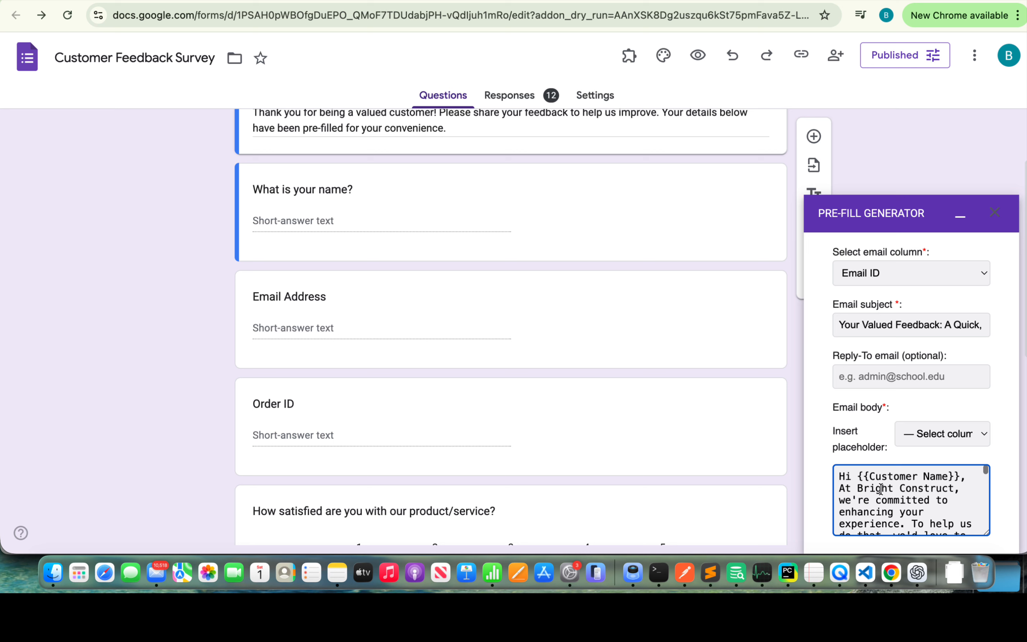
{"action": "scroll", "coordinate": [930, 492], "scroll_direction": "down", "scroll_amount": 5}
{"action": "scroll", "coordinate": [930, 492], "scroll_direction": "down", "scroll_amount": 5}
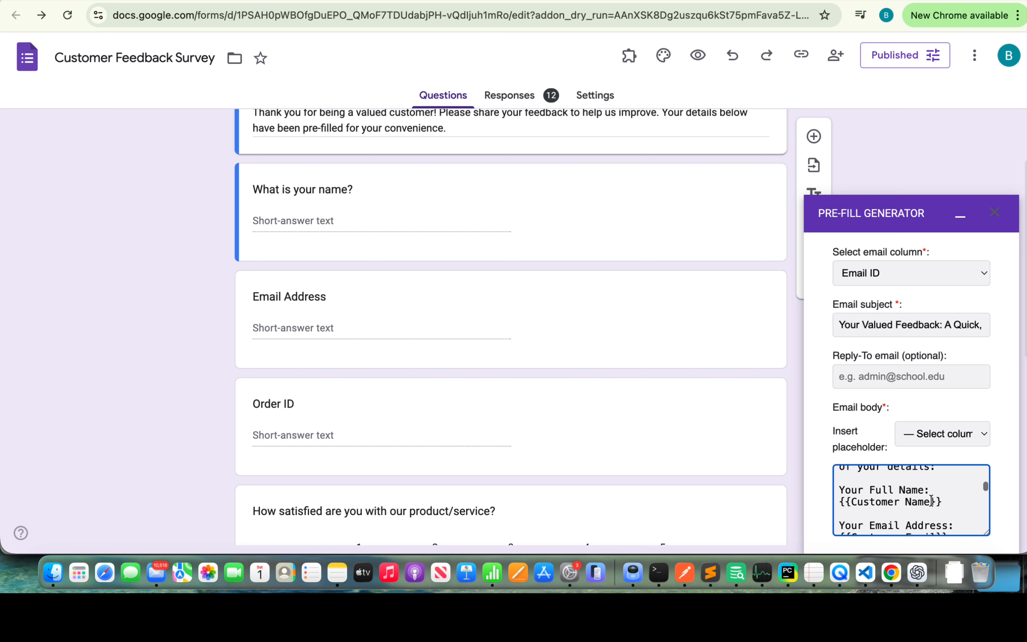
{"action": "scroll", "coordinate": [931, 499], "scroll_direction": "down", "scroll_amount": 3}
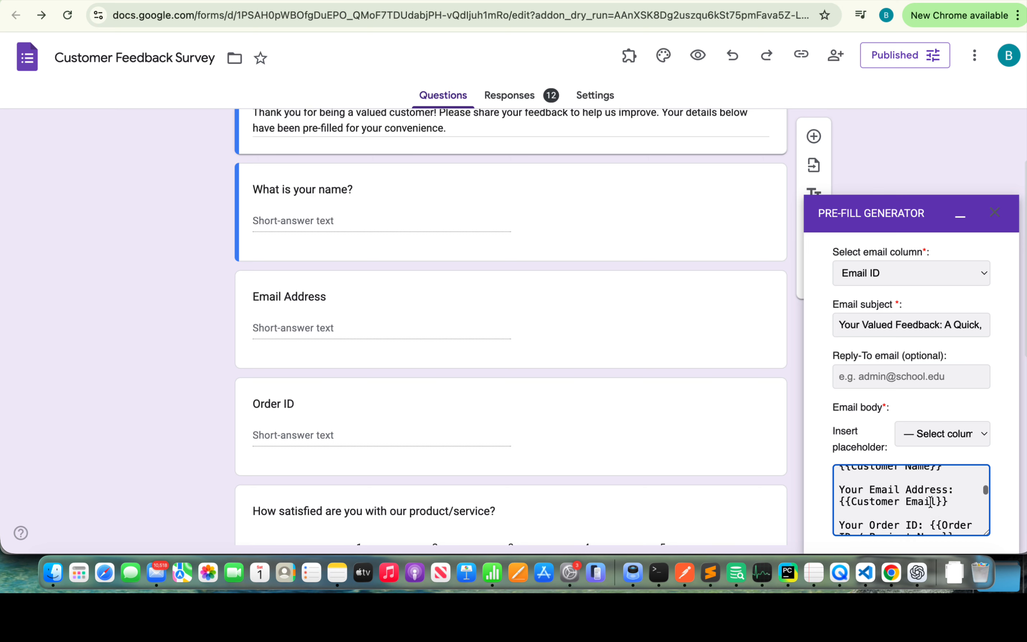
{"action": "left_click", "coordinate": [950, 428]}
{"action": "left_click", "coordinate": [853, 518]}
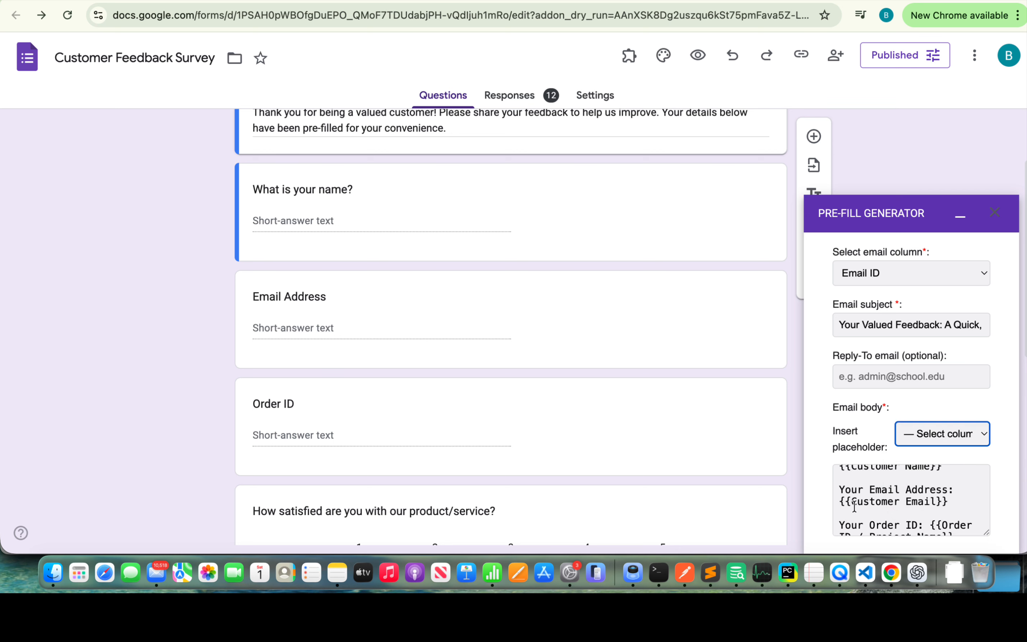
{"action": "triple_click", "coordinate": [854, 504]}
{"action": "key", "text": "Right"}
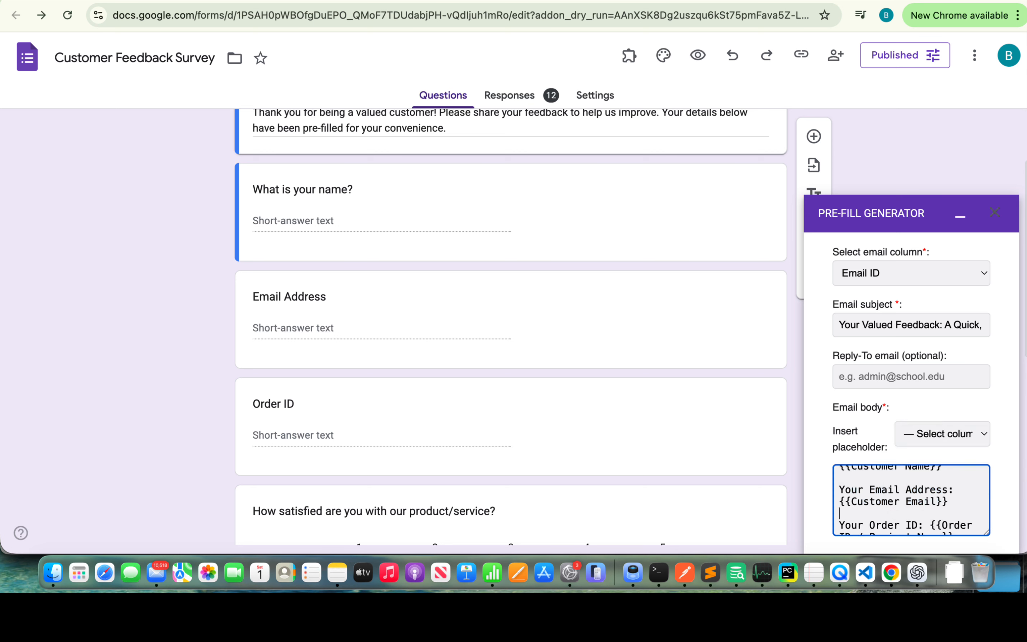
{"action": "key", "text": "Up"}
{"action": "key", "text": "super+shift+Right"}
{"action": "key", "text": "BackSpace"}
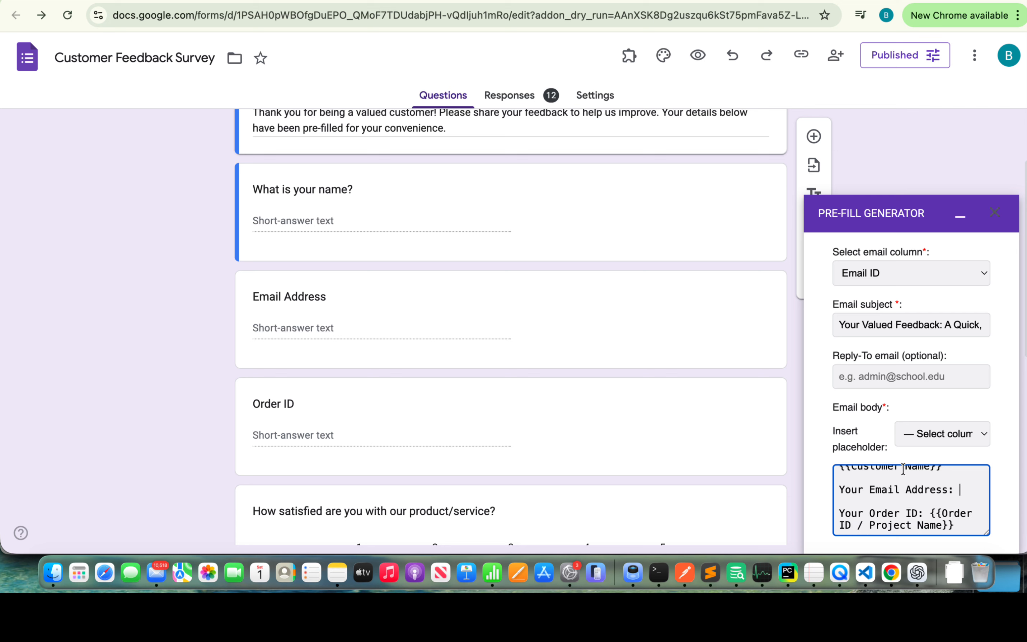
{"action": "left_click", "coordinate": [944, 432]}
{"action": "left_click", "coordinate": [942, 464]}
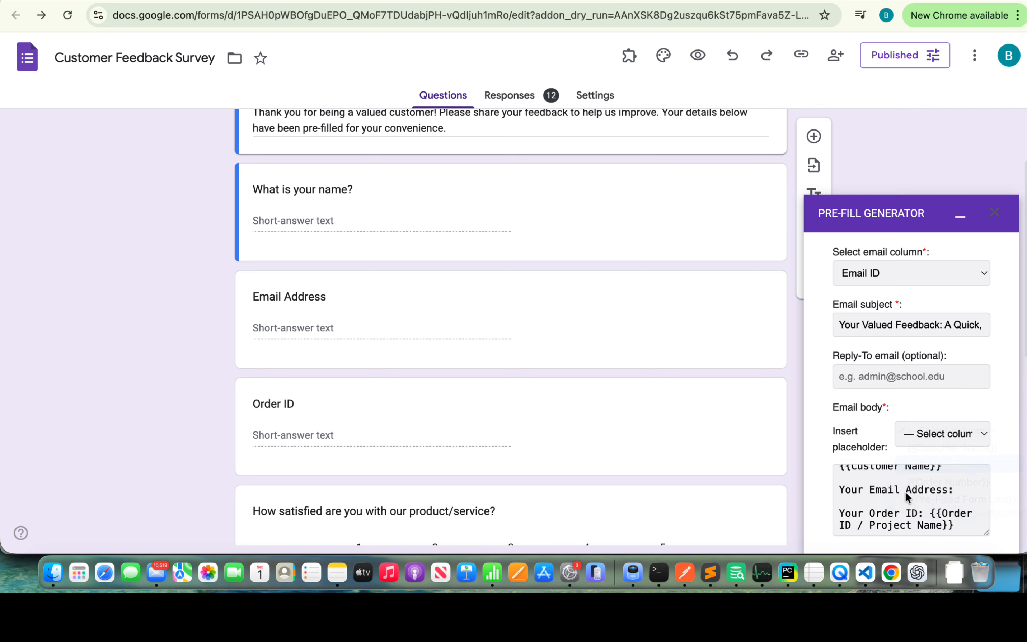
Step: Replace the {{Order ID / Project Name}} placeholder after "Your Order ID:" in the email body with {{Order Number}}
{"action": "scroll", "coordinate": [905, 491], "scroll_direction": "down", "scroll_amount": 3}
{"action": "scroll", "coordinate": [902, 497], "scroll_direction": "down", "scroll_amount": 2}
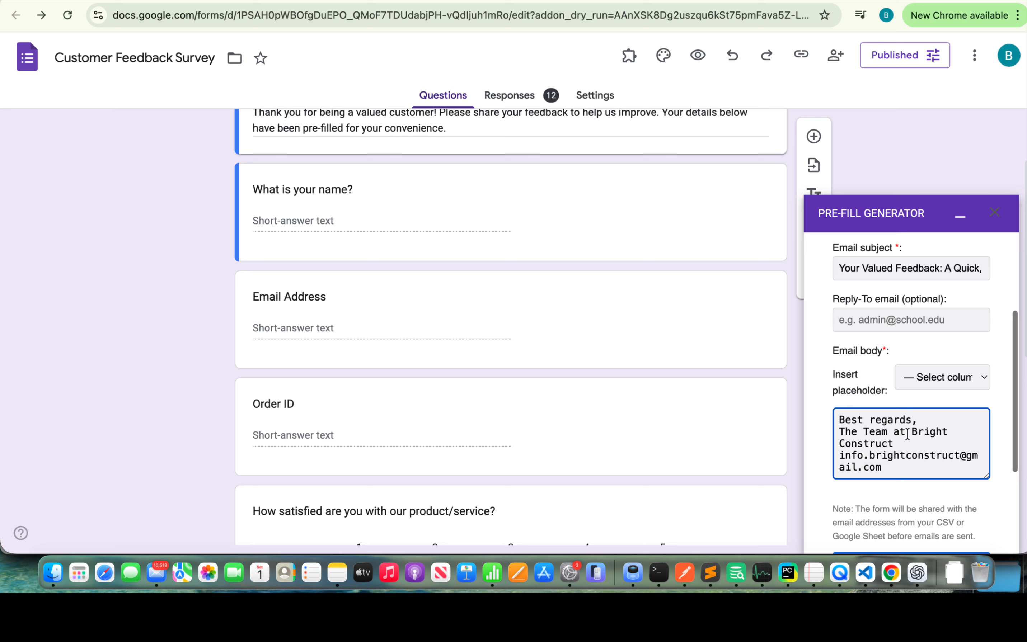
{"action": "scroll", "coordinate": [907, 434], "scroll_direction": "up", "scroll_amount": 5}
{"action": "scroll", "coordinate": [907, 434], "scroll_direction": "up", "scroll_amount": 5}
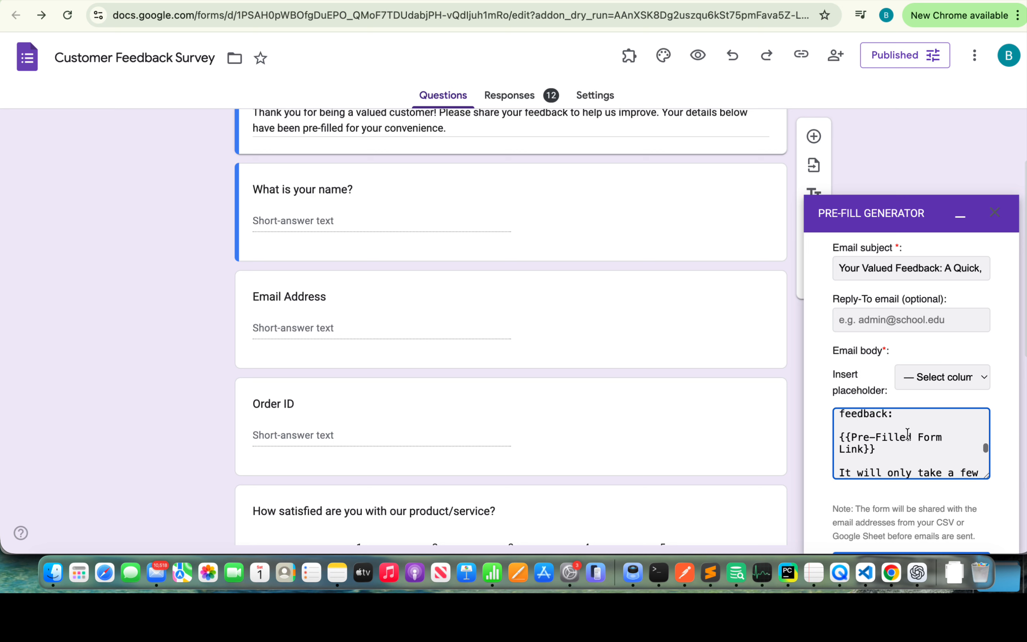
{"action": "scroll", "coordinate": [907, 434], "scroll_direction": "up", "scroll_amount": 2}
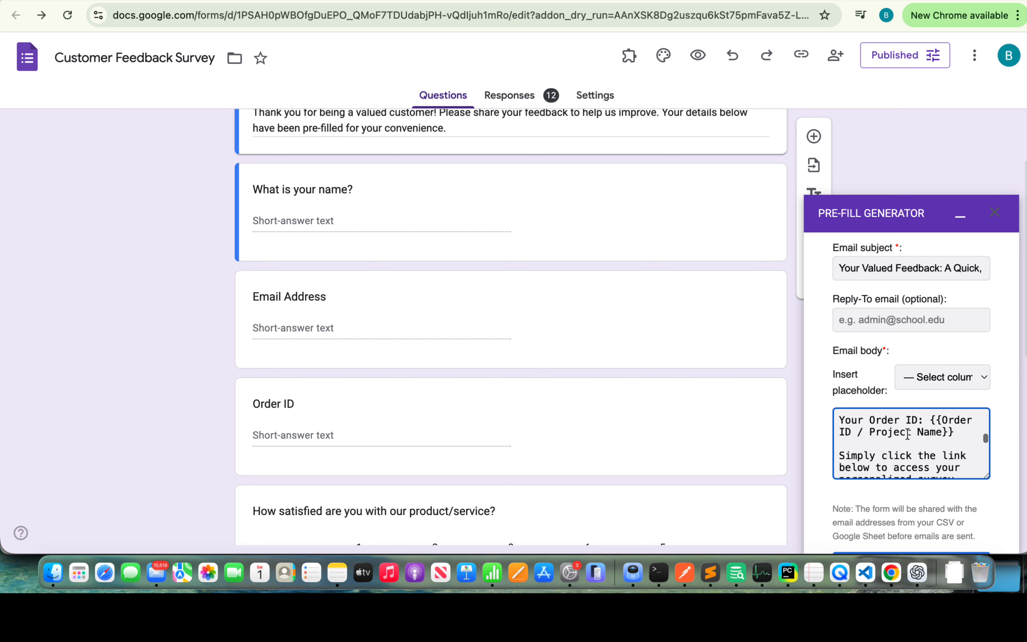
{"action": "left_click_drag", "start_coordinate": [951, 425], "coordinate": [961, 463]}
{"action": "left_click", "coordinate": [933, 462]}
{"action": "scroll", "coordinate": [933, 462], "scroll_direction": "down", "scroll_amount": 1}
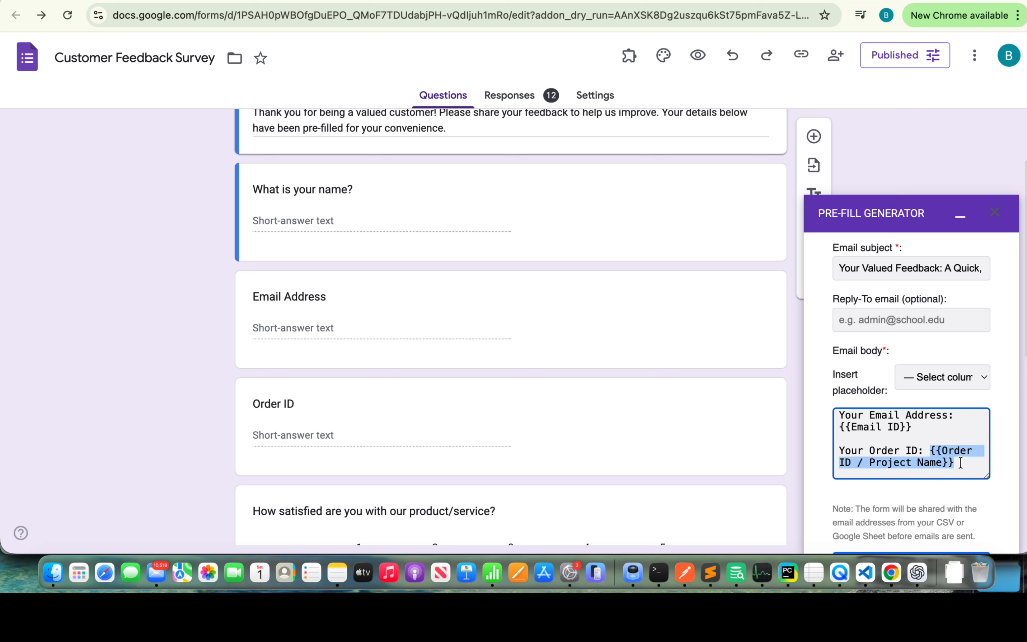
{"action": "left_click", "coordinate": [937, 377]}
{"action": "left_click", "coordinate": [938, 425]}
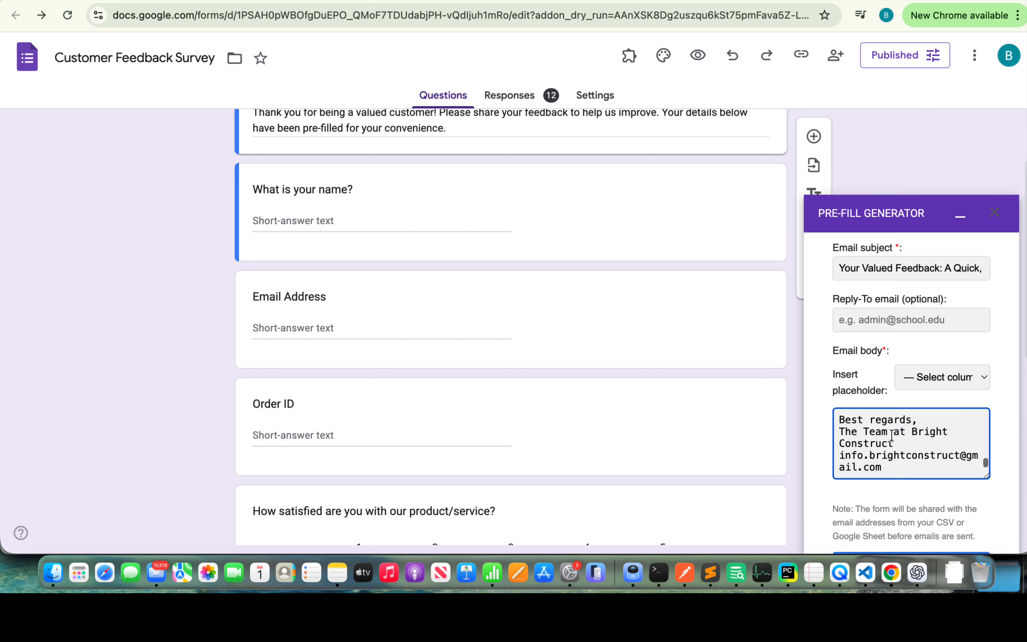
Step: Send the survey emails to the customers and close the completion message
{"action": "scroll", "coordinate": [891, 436], "scroll_direction": "up", "scroll_amount": 2}
{"action": "scroll", "coordinate": [898, 384], "scroll_direction": "down", "scroll_amount": 4}
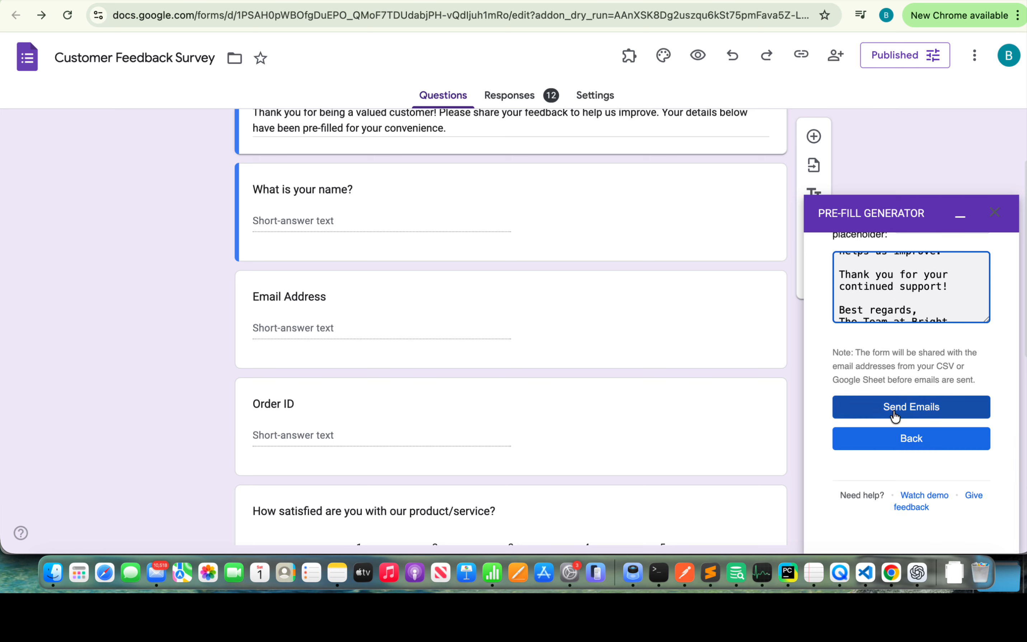
{"action": "left_click", "coordinate": [895, 413]}
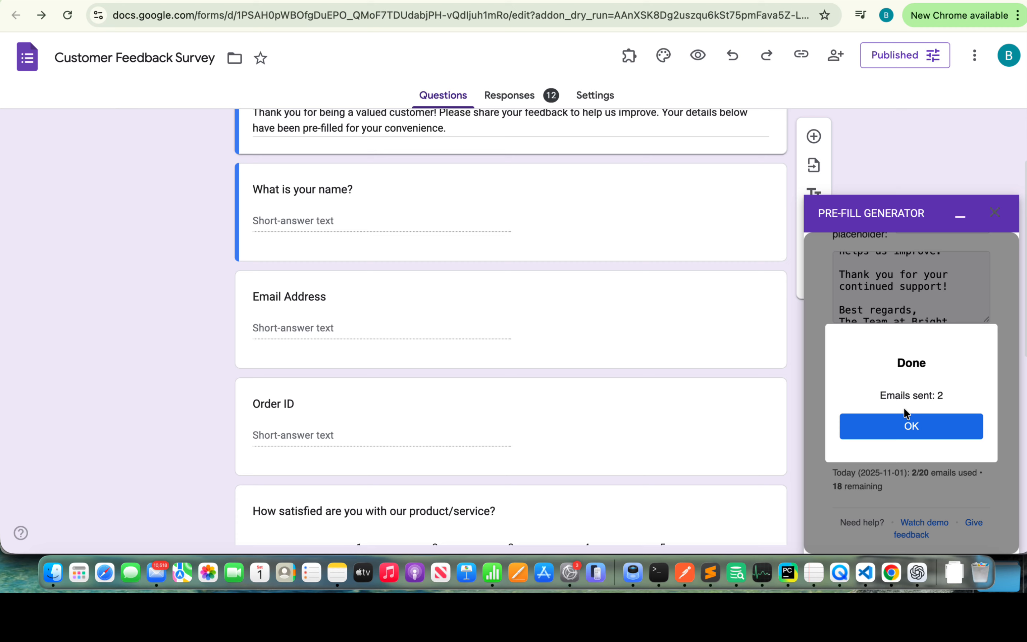
{"action": "left_click", "coordinate": [902, 430]}
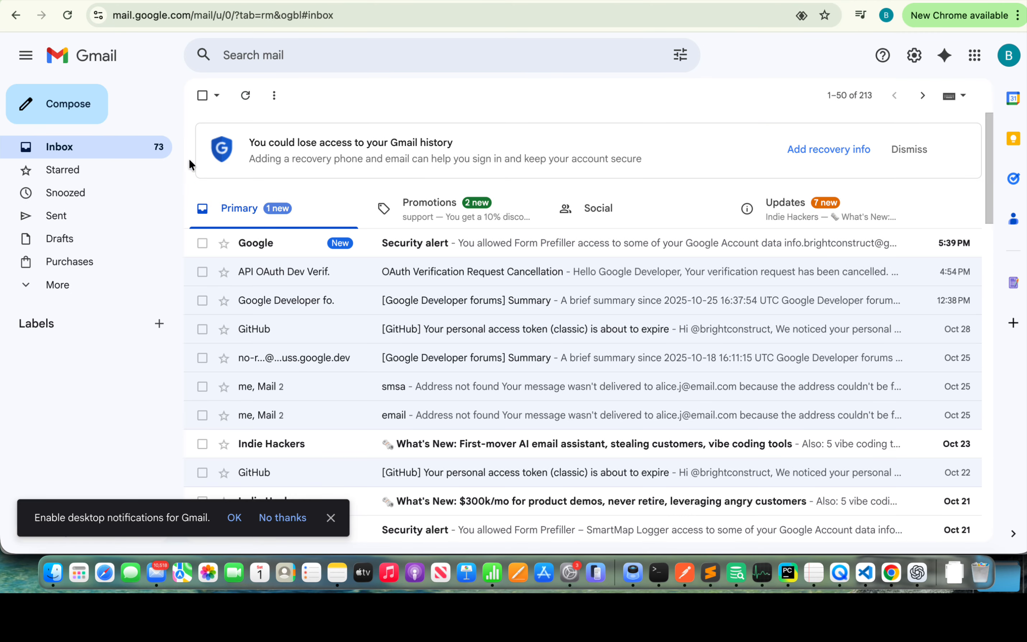
Step: Switch to Gmail, refresh the sent mail, and open the second survey email to check its filled-in customer details and link
{"action": "left_click", "coordinate": [102, 214]}
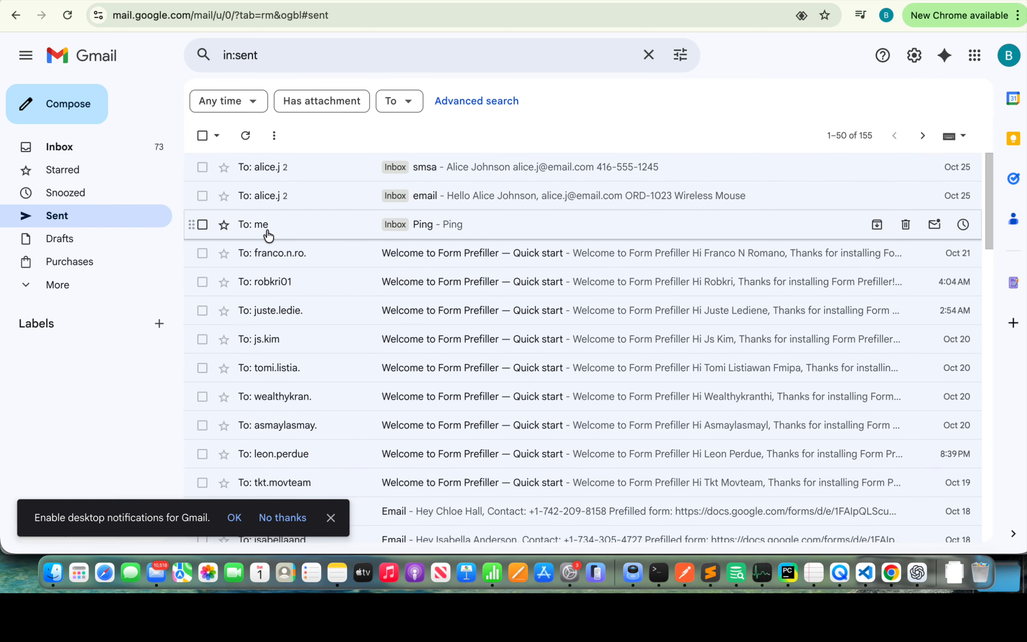
{"action": "left_click", "coordinate": [246, 136]}
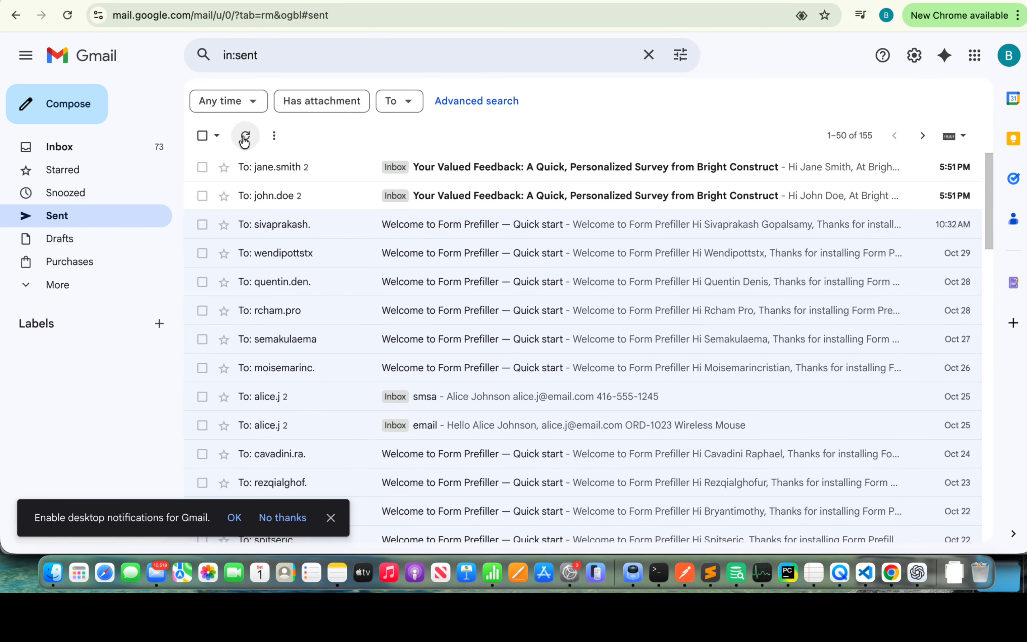
{"action": "left_click", "coordinate": [270, 196]}
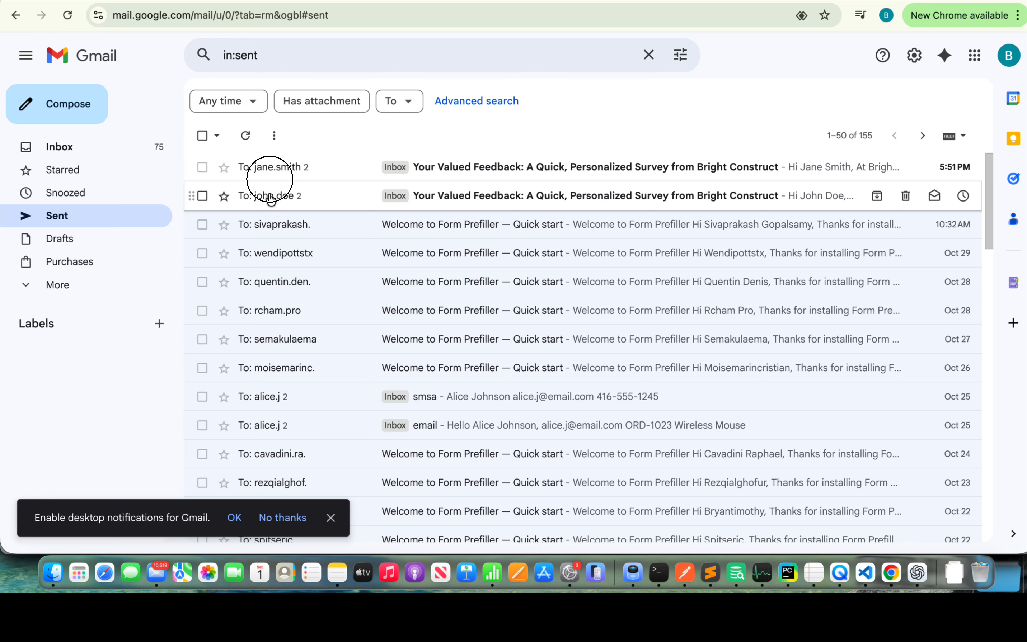
{"action": "left_click", "coordinate": [307, 195]}
{"action": "scroll", "coordinate": [413, 351], "scroll_direction": "down", "scroll_amount": 4}
{"action": "scroll", "coordinate": [413, 351], "scroll_direction": "up", "scroll_amount": 3}
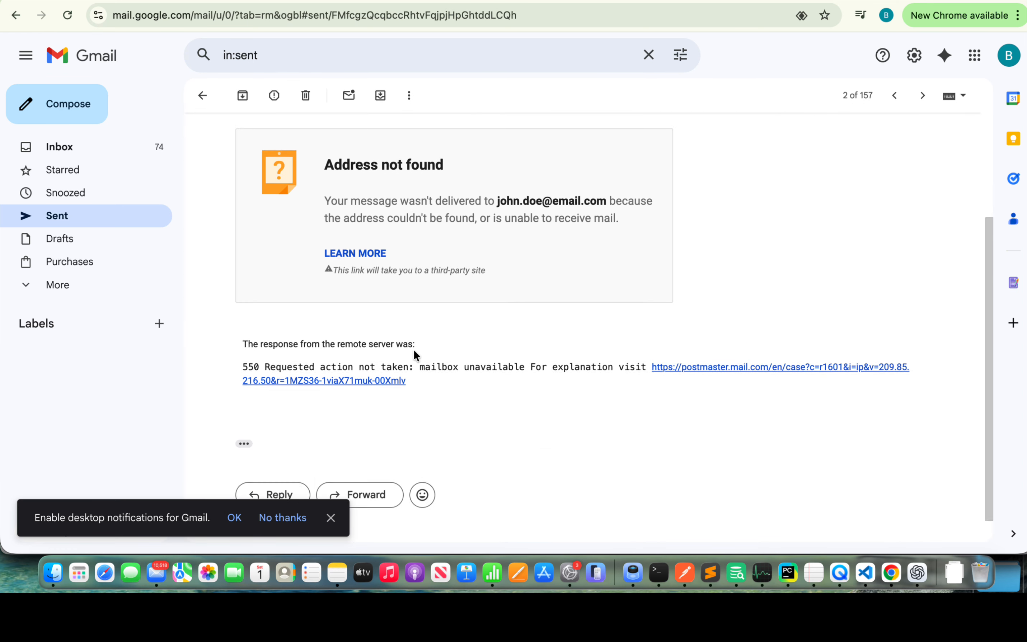
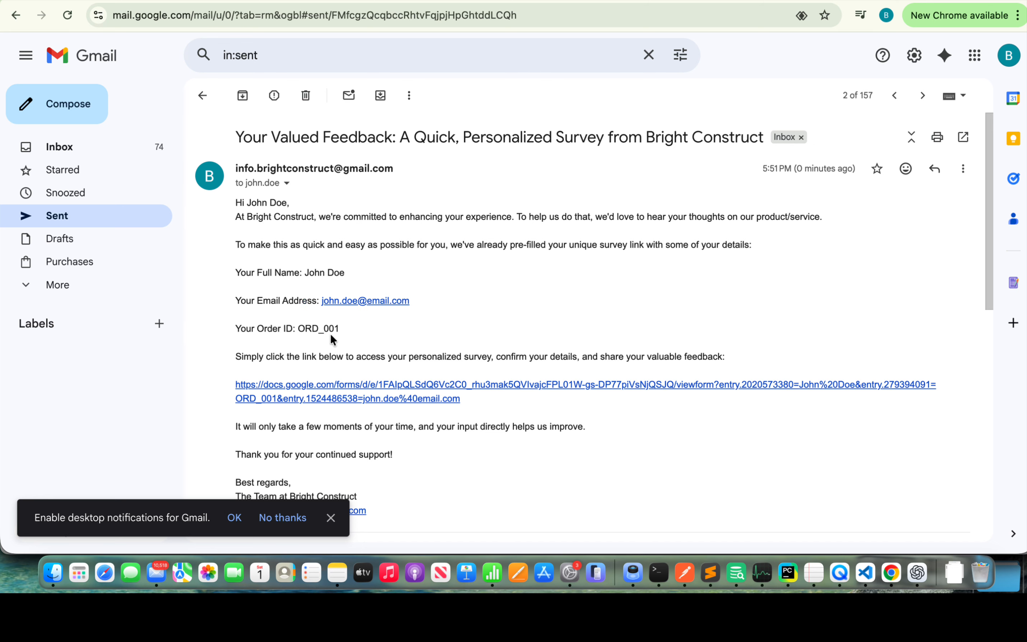
Step: Open the pre-filled survey link from the email and submit it with satisfaction rated 5 and Yes for recommending
{"action": "left_click", "coordinate": [375, 393]}
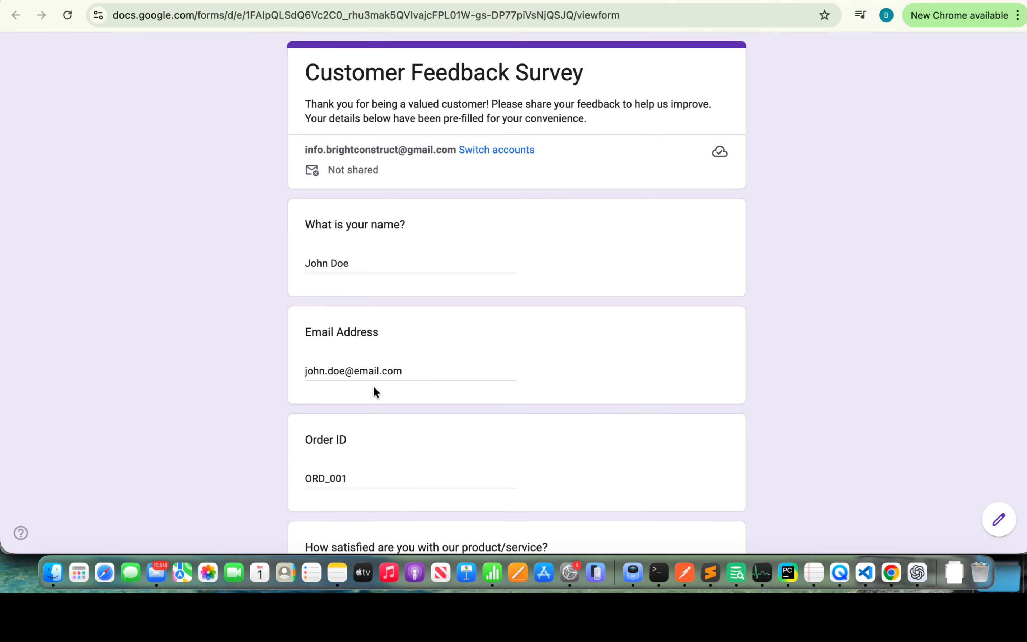
{"action": "scroll", "coordinate": [375, 388], "scroll_direction": "down", "scroll_amount": 5}
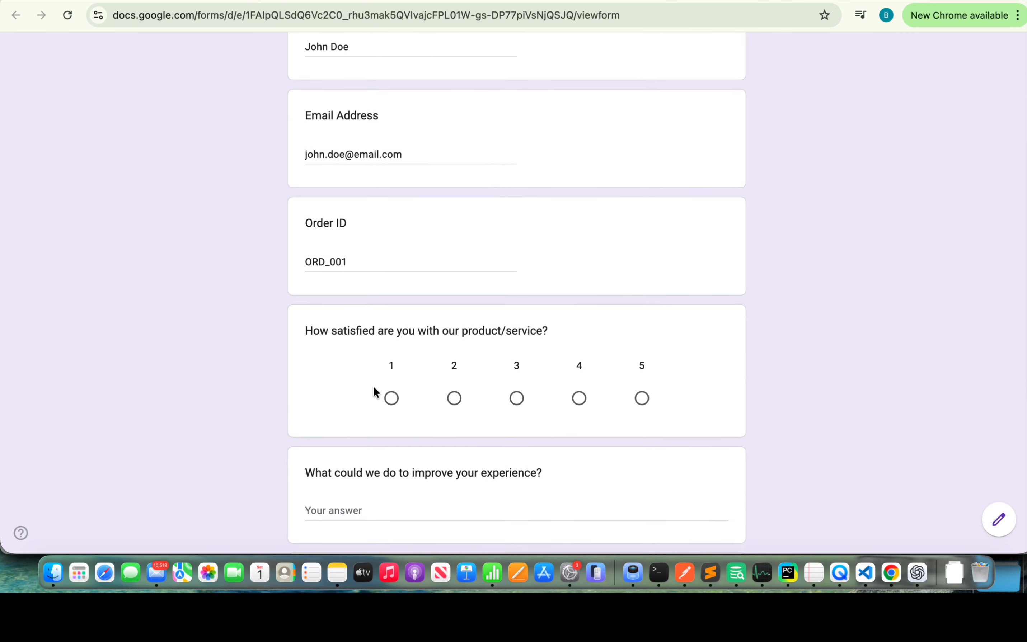
{"action": "left_click", "coordinate": [637, 396]}
{"action": "scroll", "coordinate": [635, 397], "scroll_direction": "down", "scroll_amount": 7}
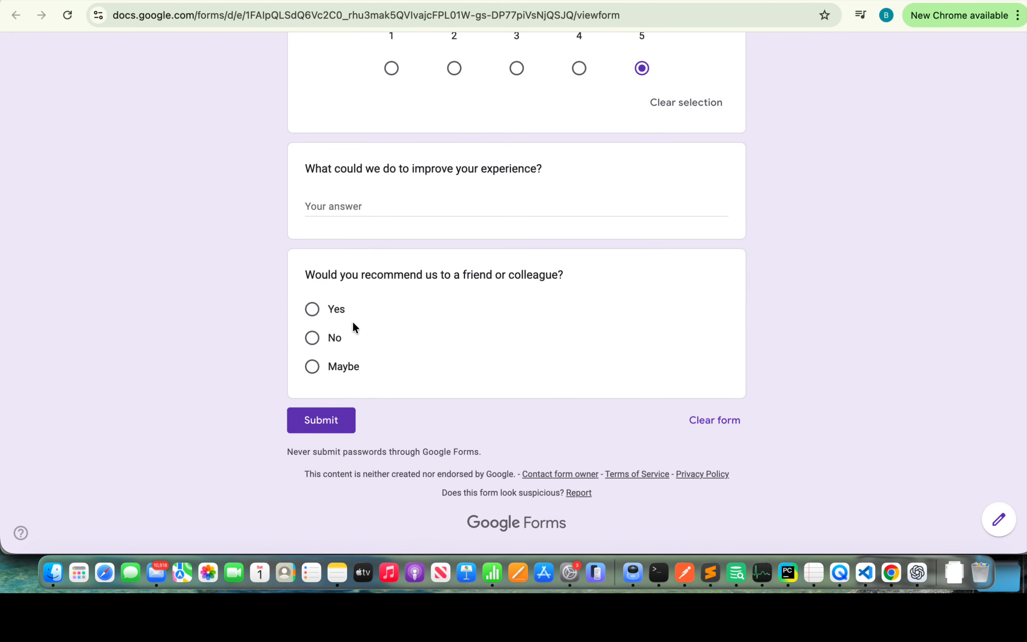
{"action": "left_click", "coordinate": [336, 314]}
{"action": "left_click", "coordinate": [323, 456]}
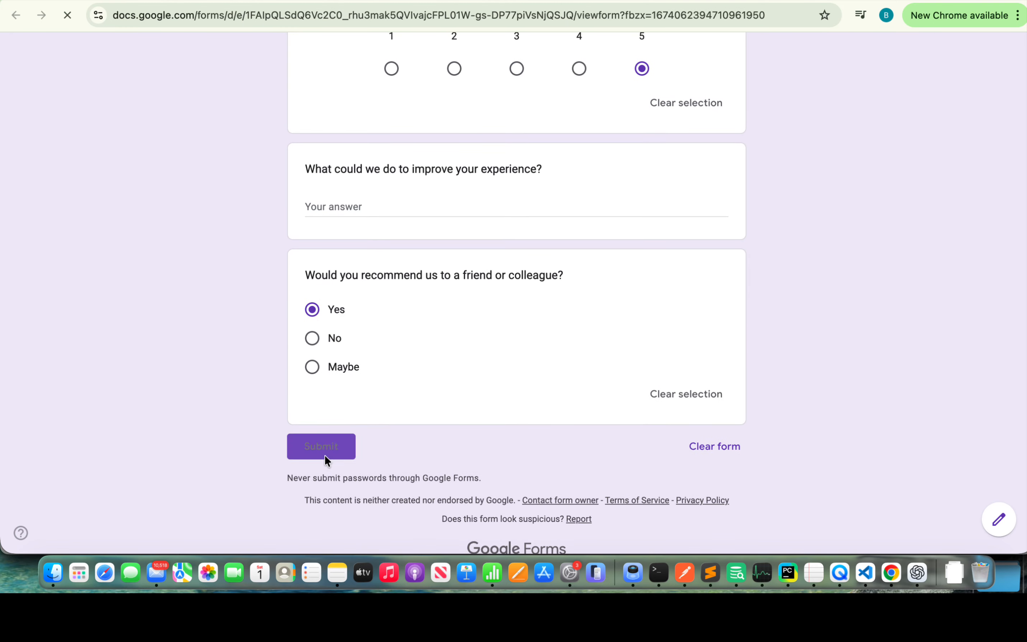